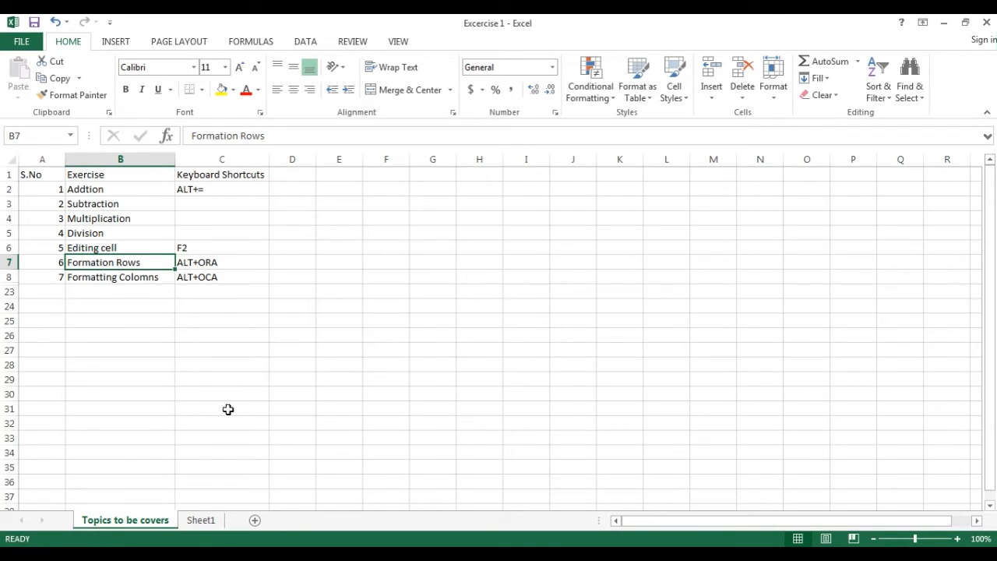
Step: On Sheet1, total the Sum values B5:B10 in cell B11 with AutoSum
click(208, 522)
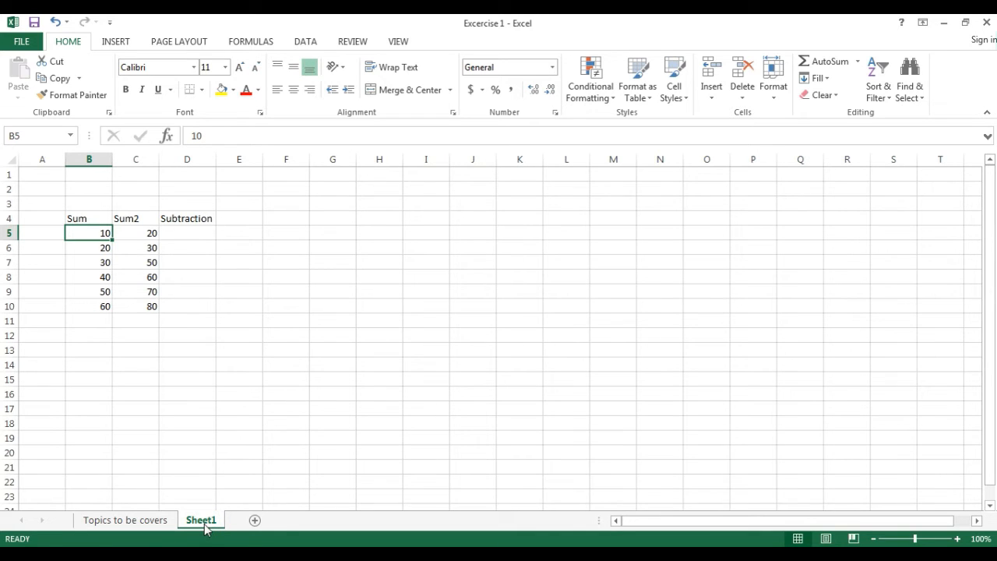
key(Down)
key(Down)
key(Down)
key(Down)
key(Down)
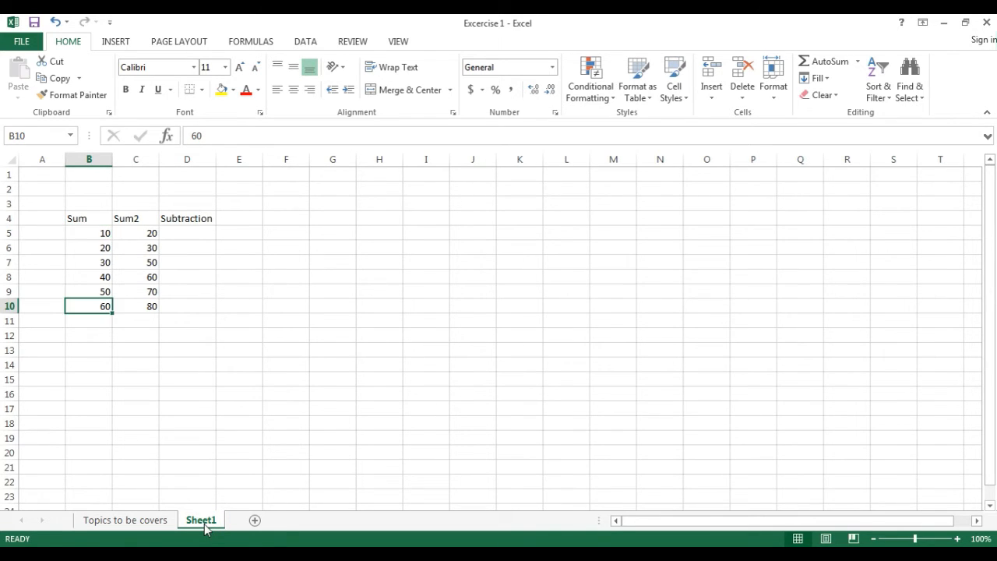
key(Down)
key(Up)
key(Up)
key(Up)
key(Up)
key(Down)
key(Down)
key(Down)
key(Down)
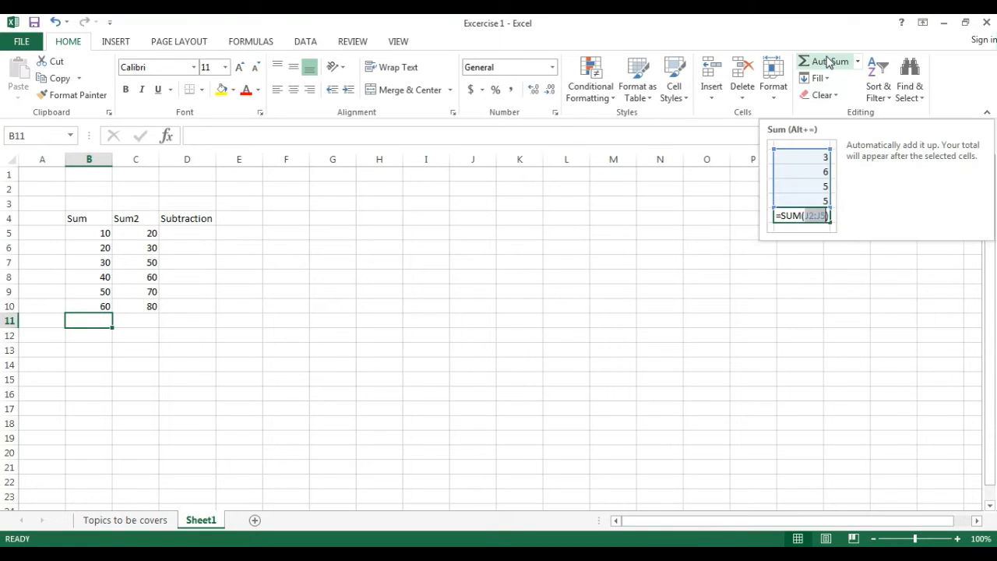
click(828, 62)
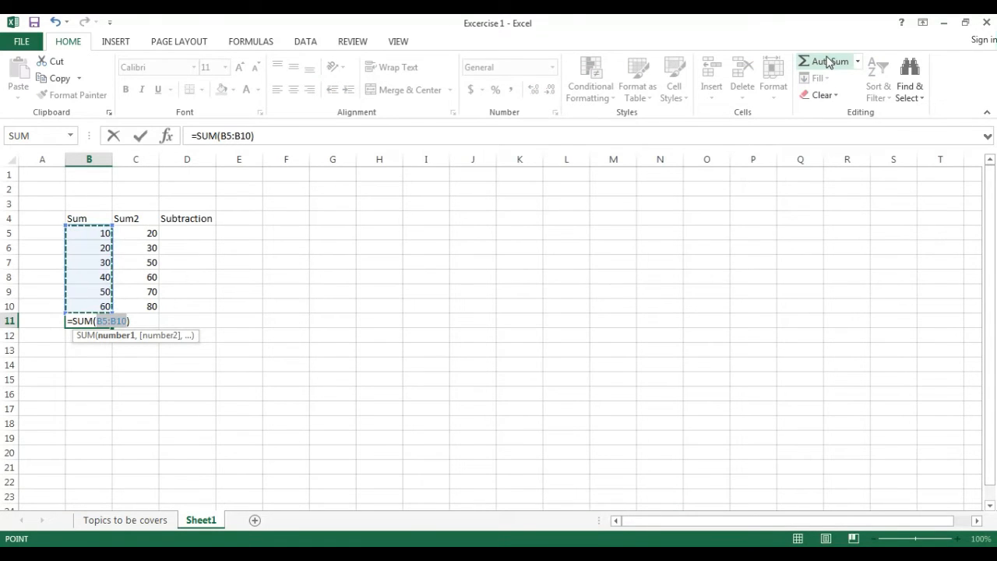
key(Return)
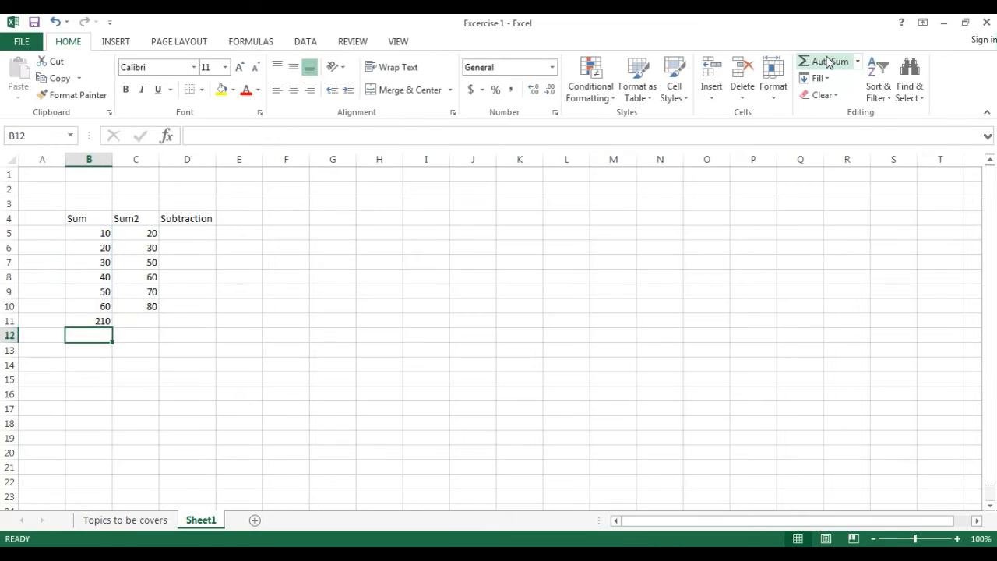
Step: Total the Sum2 values C5:C10 in cell C11 with AutoSum
key(Right)
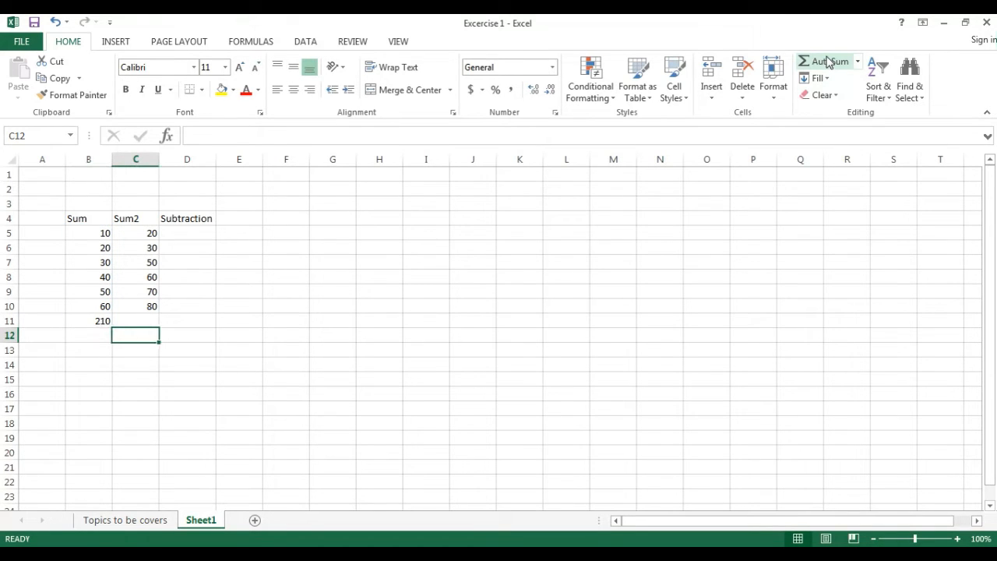
key(Up)
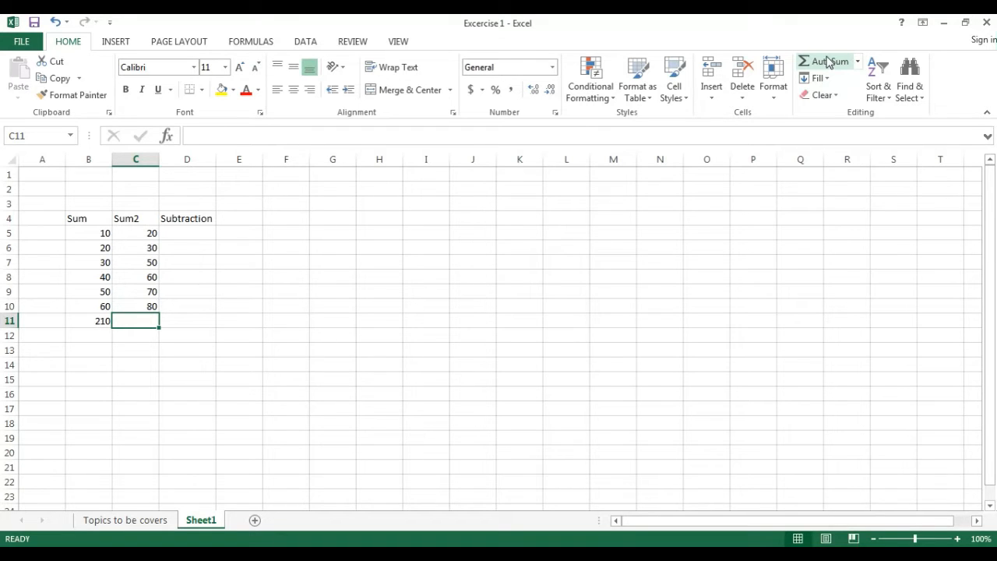
key(alt+equal)
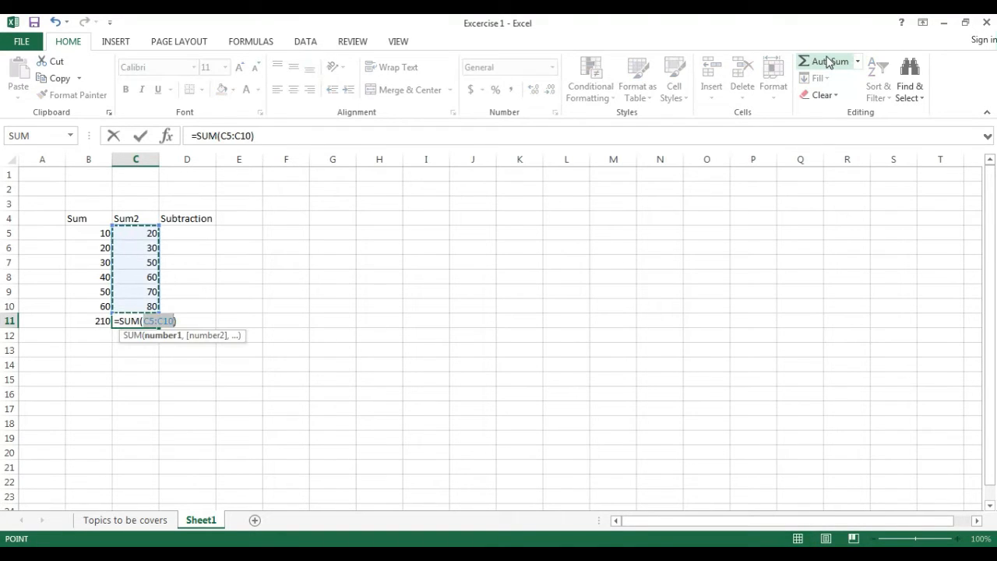
key(Return)
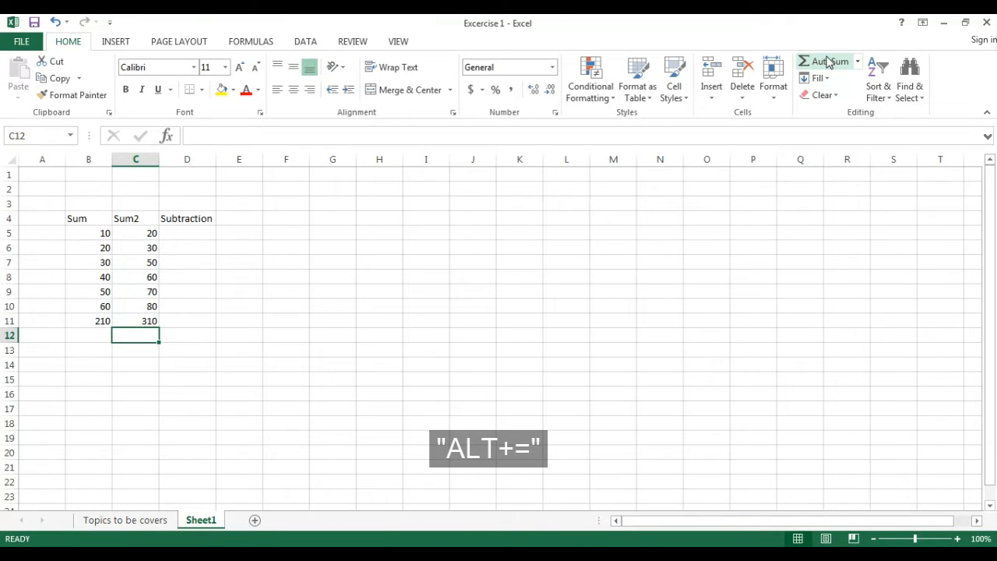
Step: Add the two column totals in cell B12 with the formula =B11+C11
key(Up)
key(Left)
key(Down)
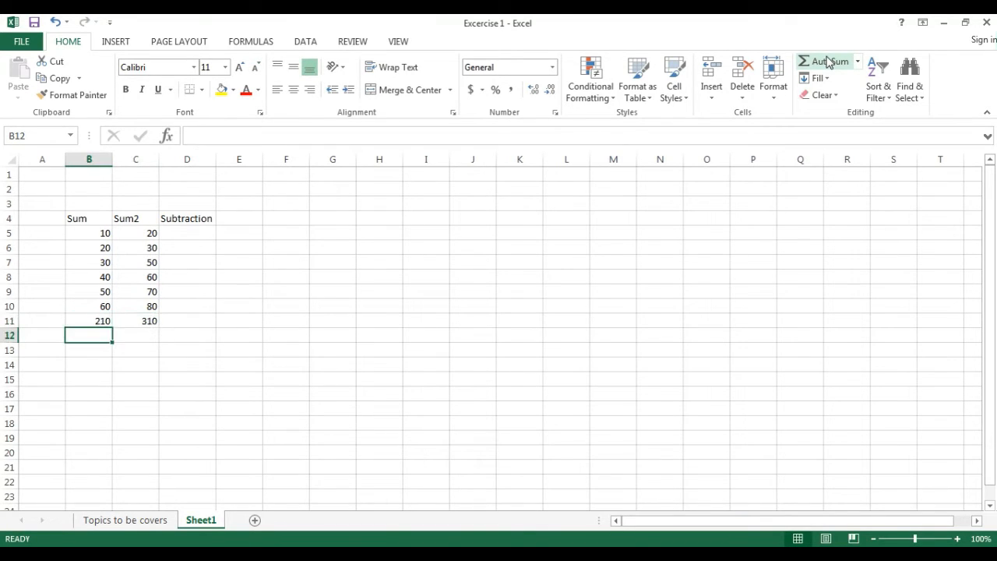
text(=)
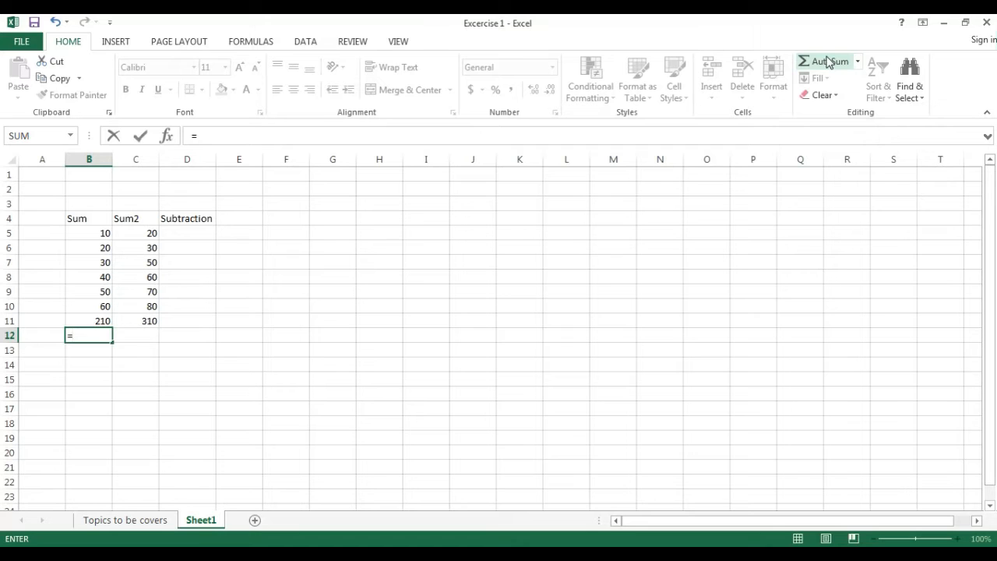
key(Up)
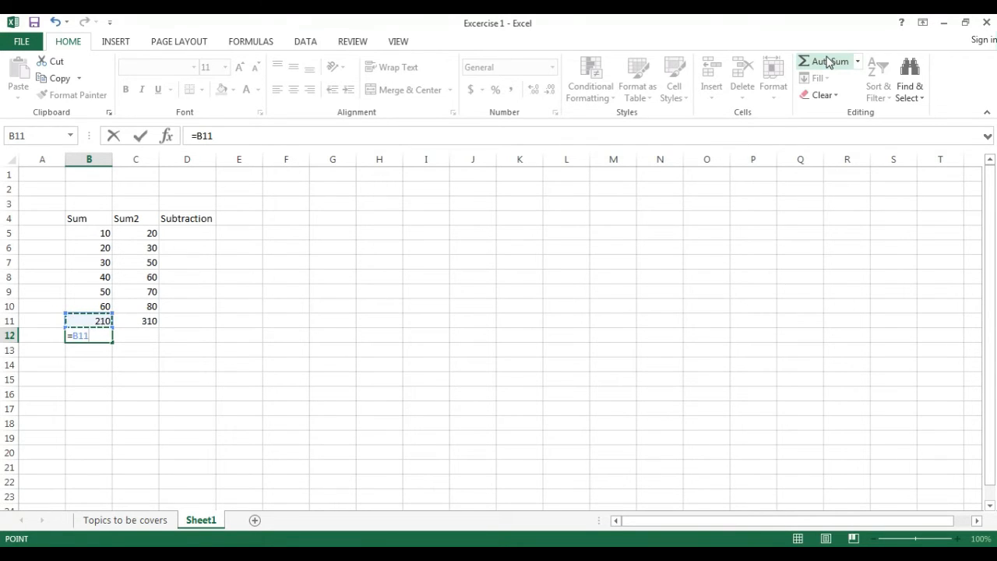
text(+)
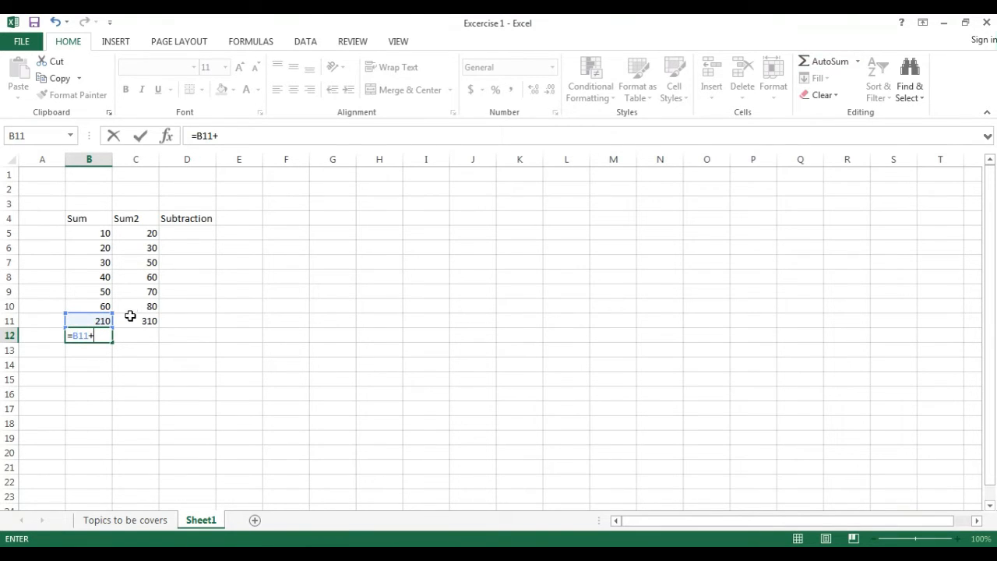
click(130, 319)
key(Return)
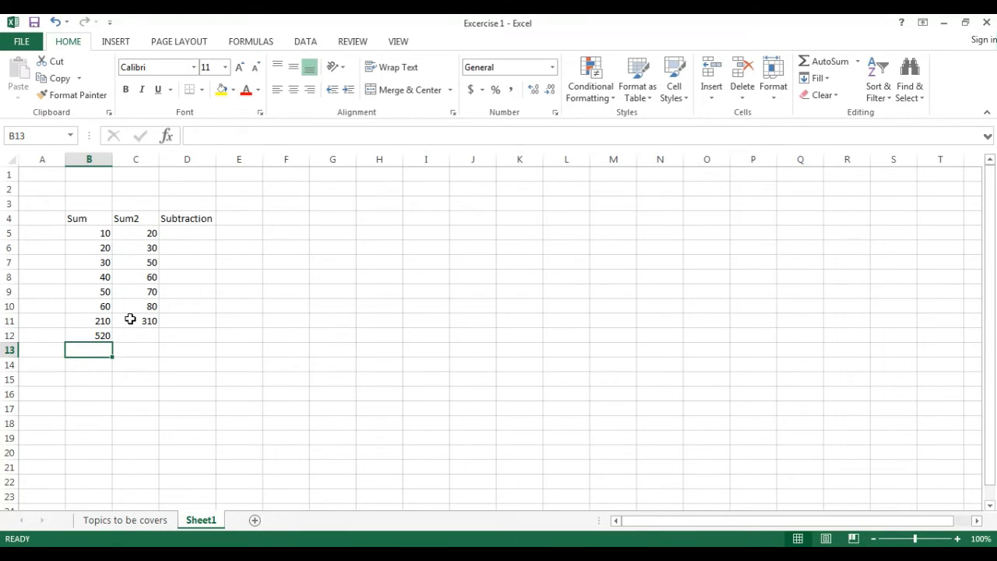
Step: Enter the formula =C5-B5 in D5, the first cell under the Subtraction heading
key(Up)
key(Up)
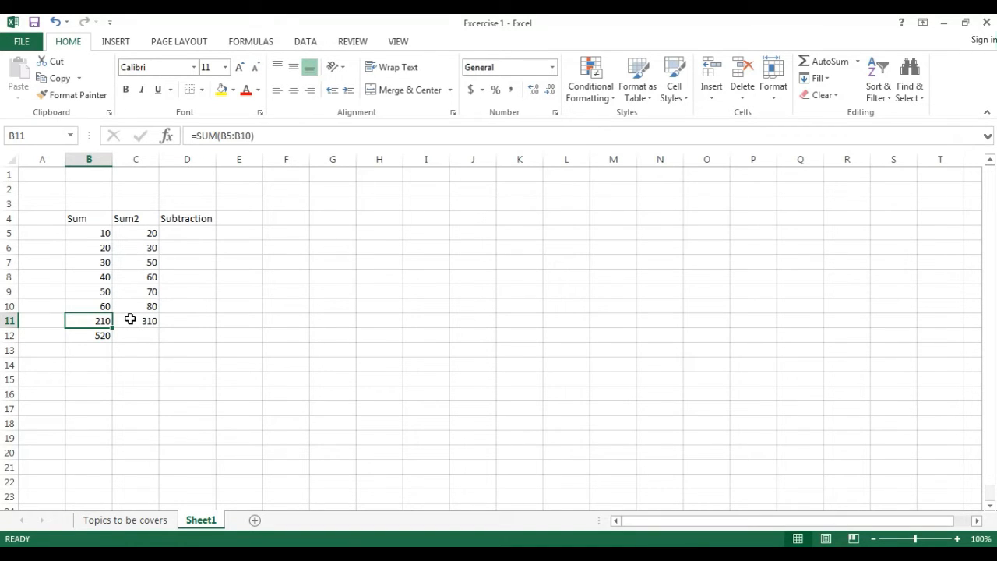
key(Right)
key(ctrl+Up)
key(Right)
key(Down)
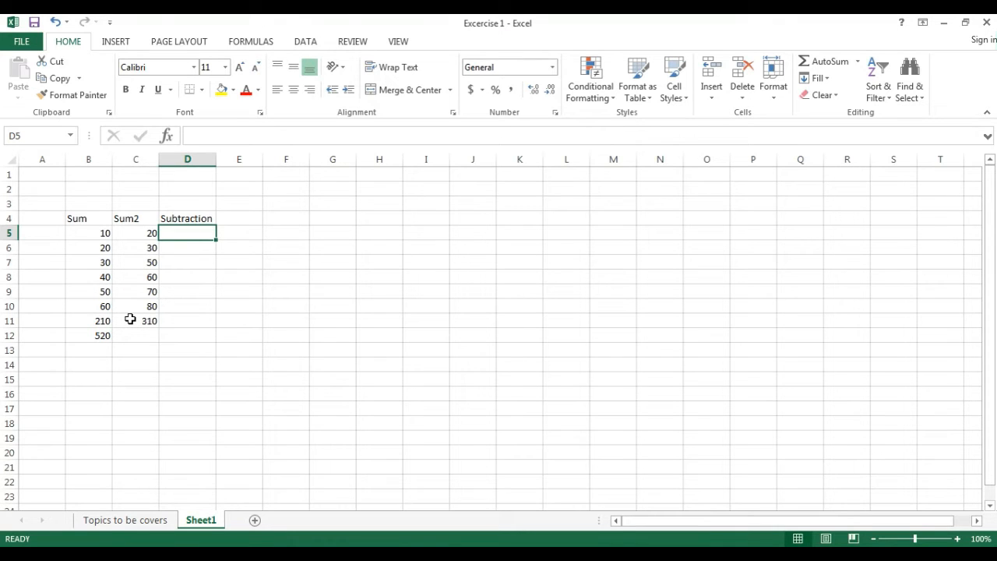
text(=)
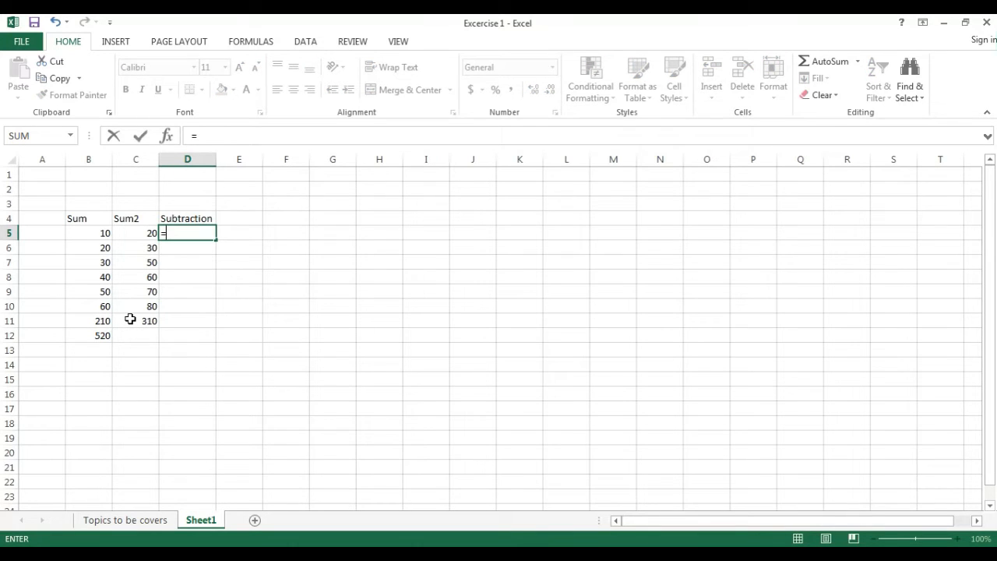
click(141, 235)
text(-)
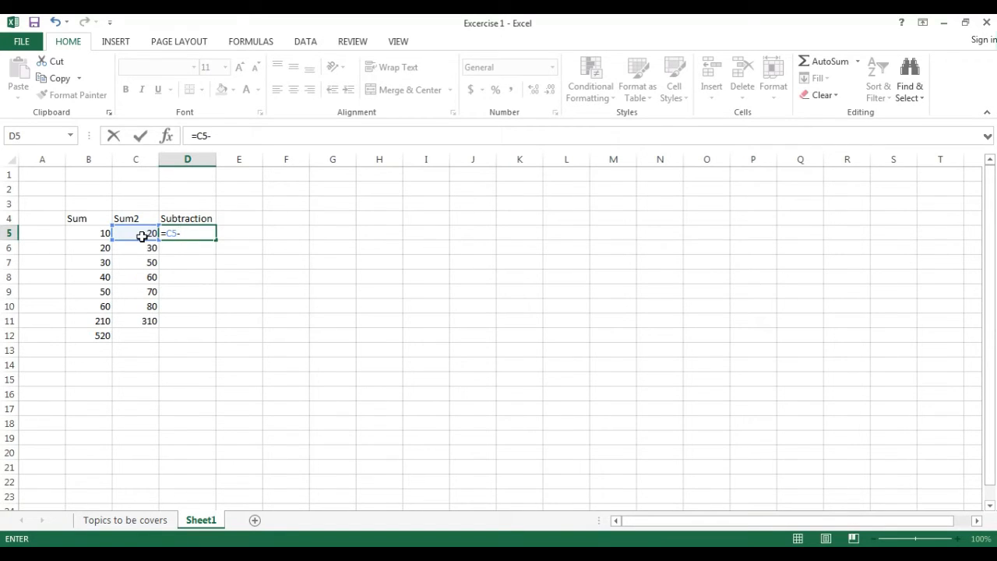
click(94, 235)
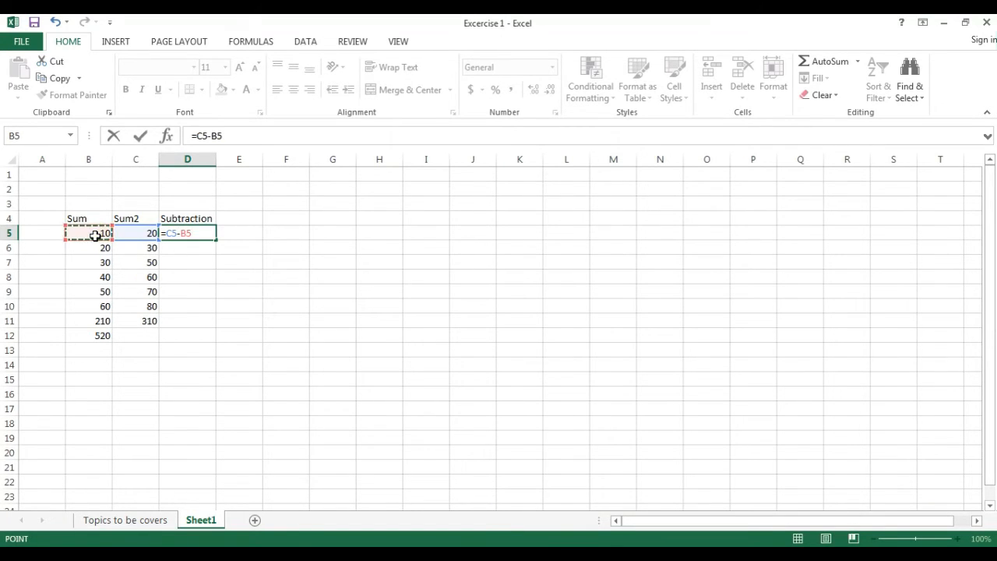
key(Return)
key(Up)
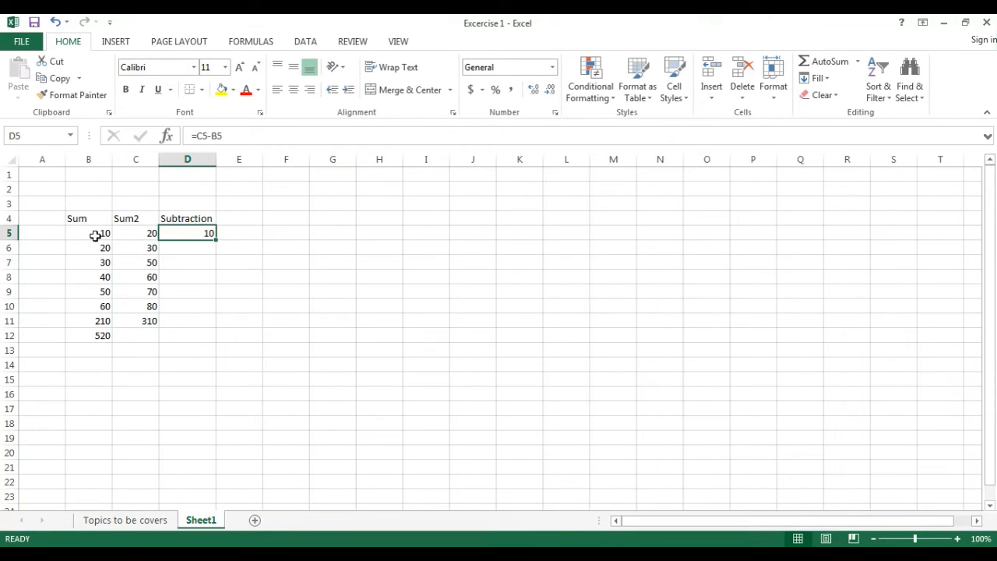
Step: Copy the subtraction formula in D5 down the column through D10
scroll(95, 235, right, 5)
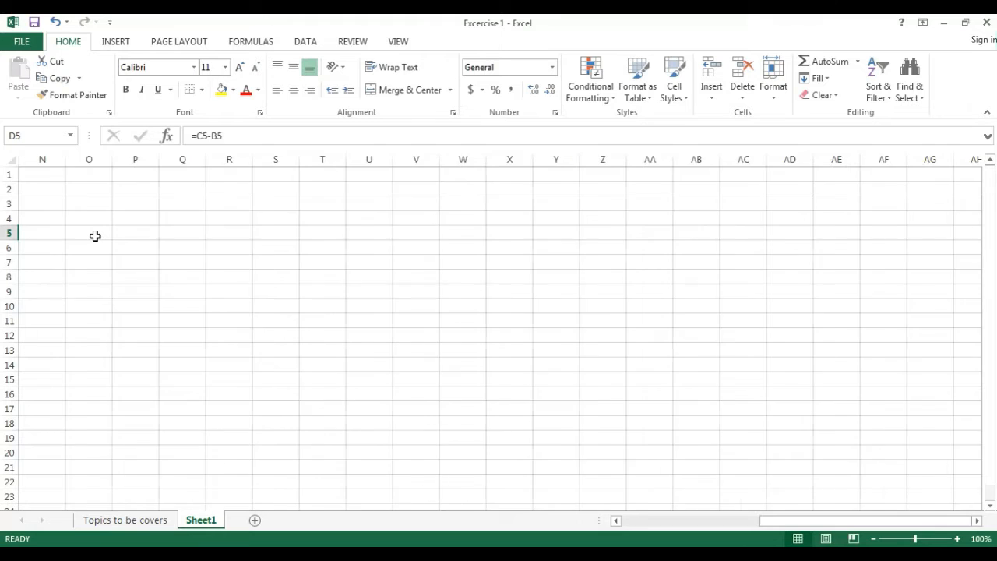
key(Home)
key(Right)
key(Right)
key(Right)
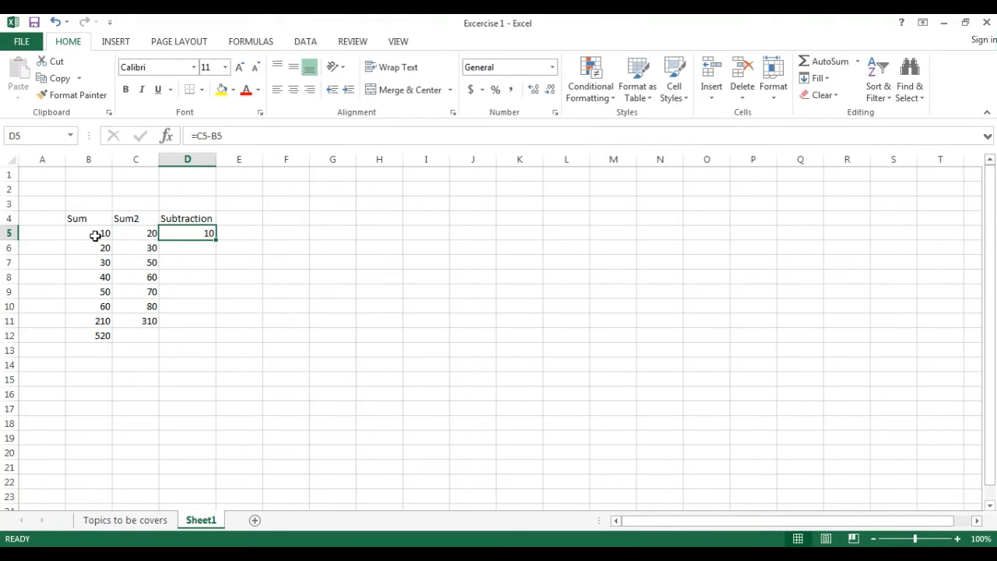
key(ctrl+c)
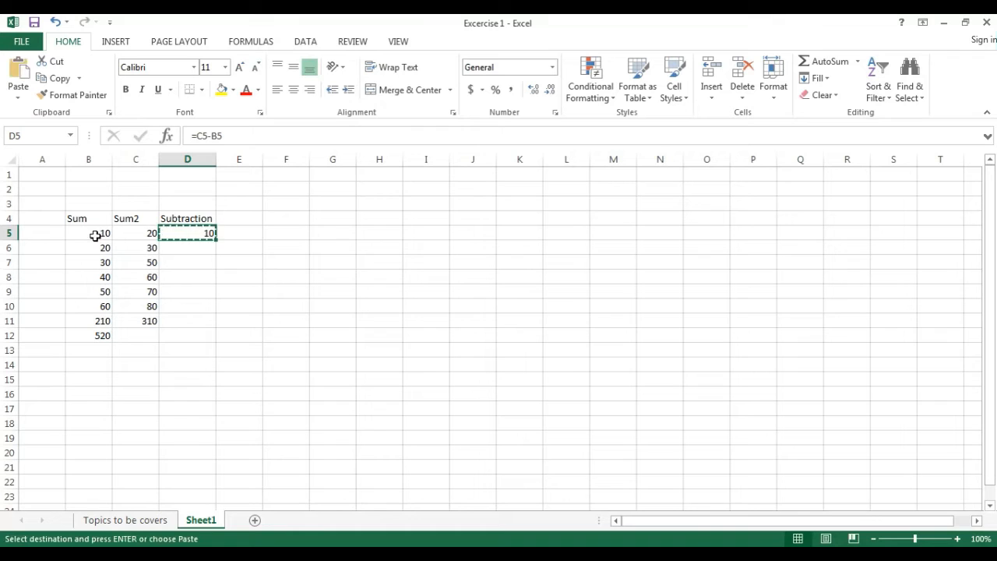
key(shift+Down)
key(shift+Down)
key(shift+Down)
key(shift+Down)
key(shift+Down)
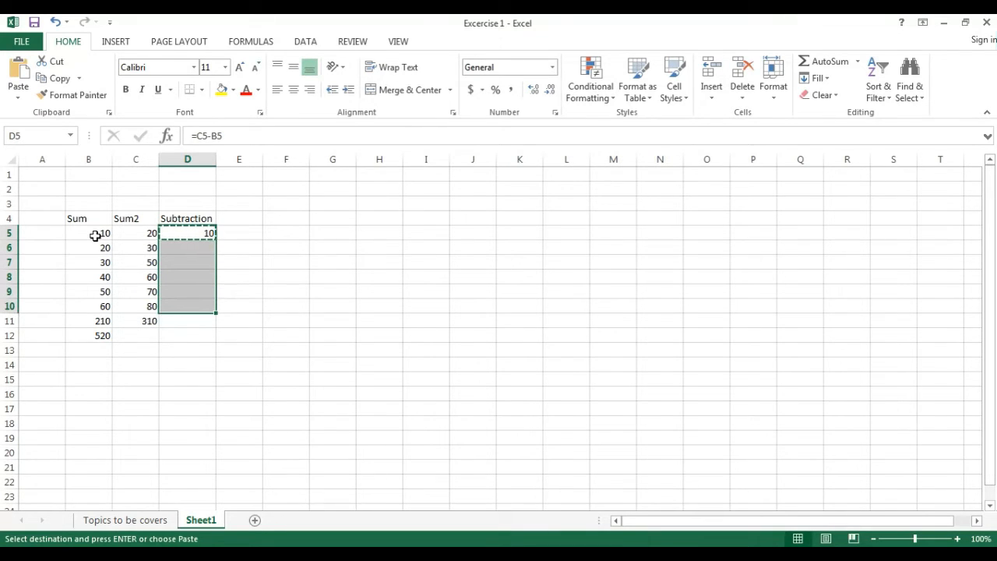
key(Return)
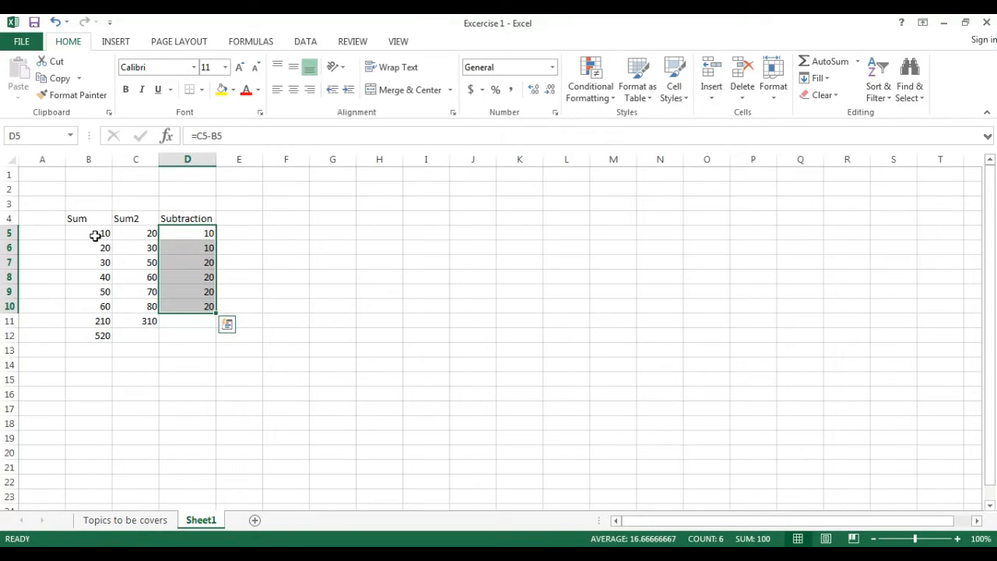
Step: Total the Subtraction values D5:D10 in cell D11 with AutoSum
key(Down)
key(Down)
key(Down)
key(Down)
key(Down)
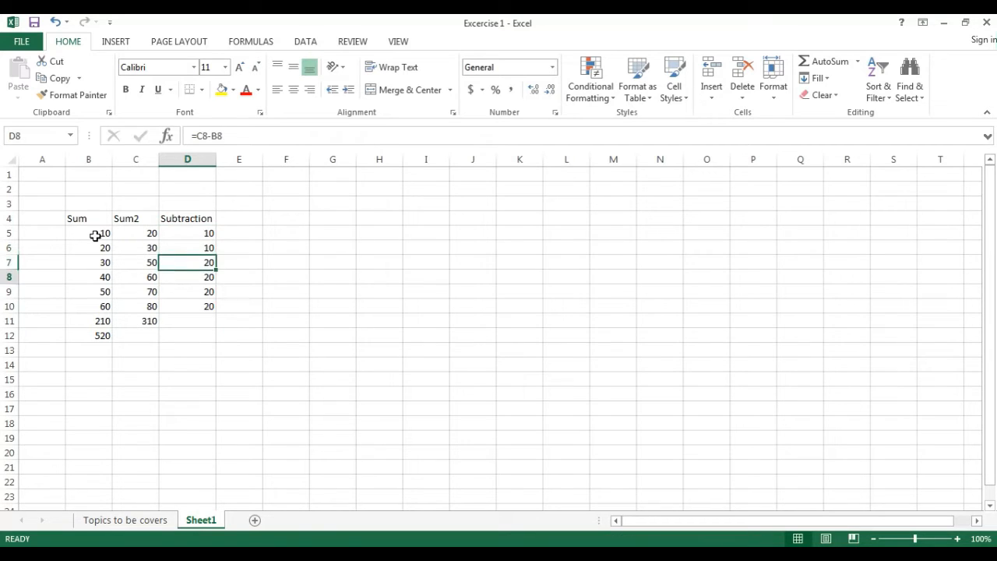
key(Down)
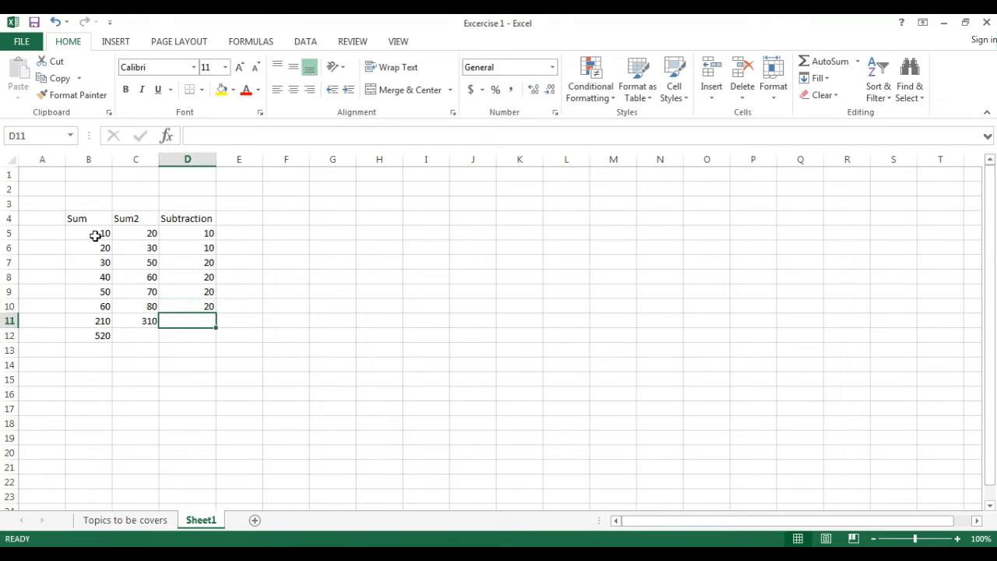
key(alt+equal)
key(Return)
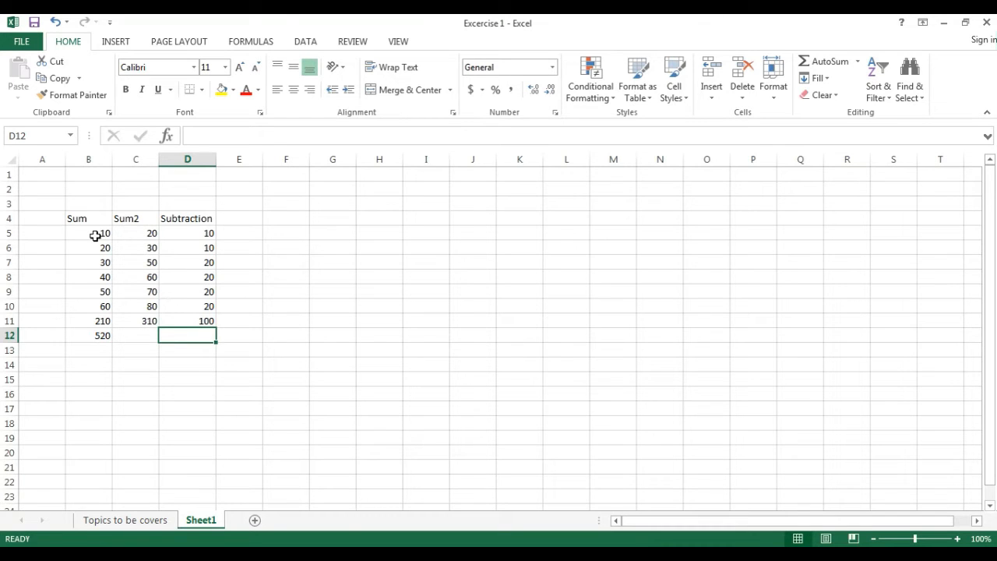
Step: Add the heading Multiplication in cell E4, beside the Subtraction heading
key(Up)
key(Up)
key(Up)
key(Up)
key(Up)
key(Up)
key(Up)
key(Up)
key(Up)
key(Up)
key(Up)
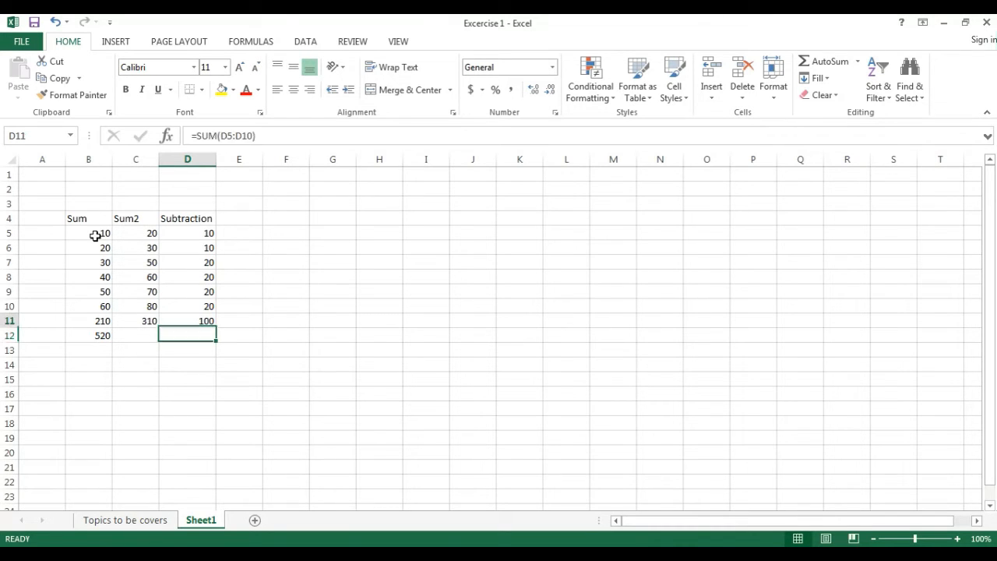
key(Right)
key(Down)
key(Down)
key(Down)
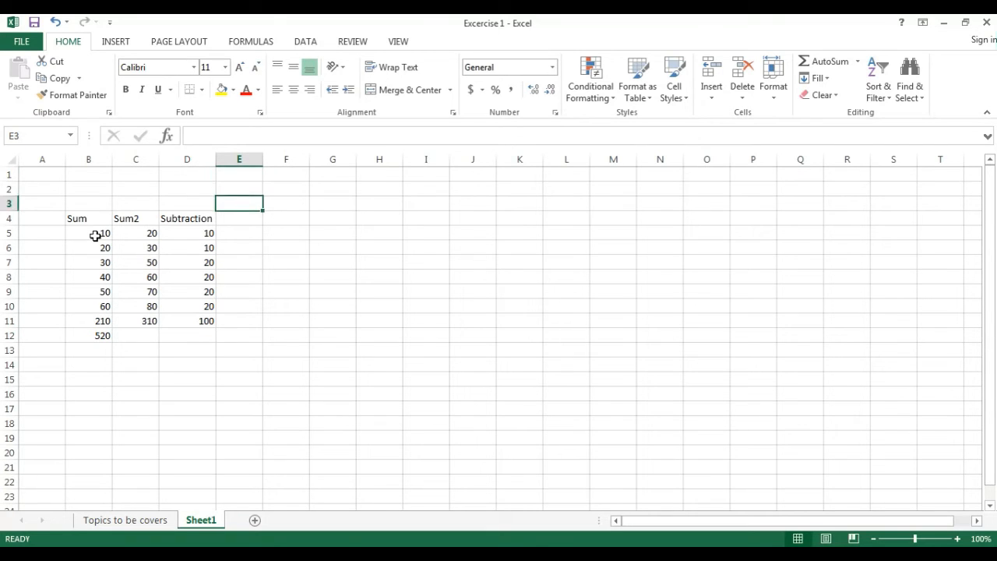
text(U)
key(BackSpace)
text(Mup)
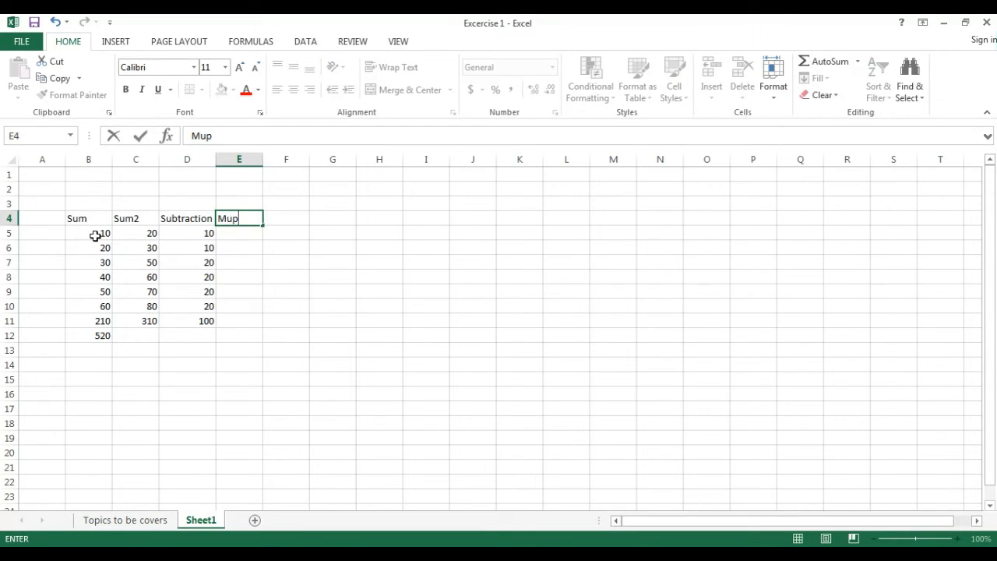
key(BackSpace)
text(ltiplication)
key(Return)
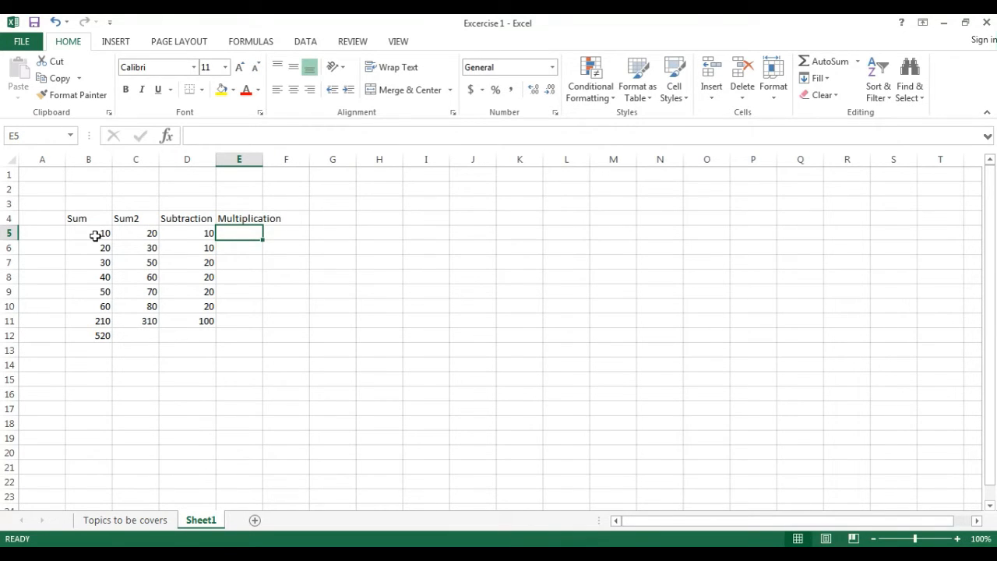
Step: Enter the formula =C5*D5*B5 in E5, the first cell under the Multiplication heading
text(=)
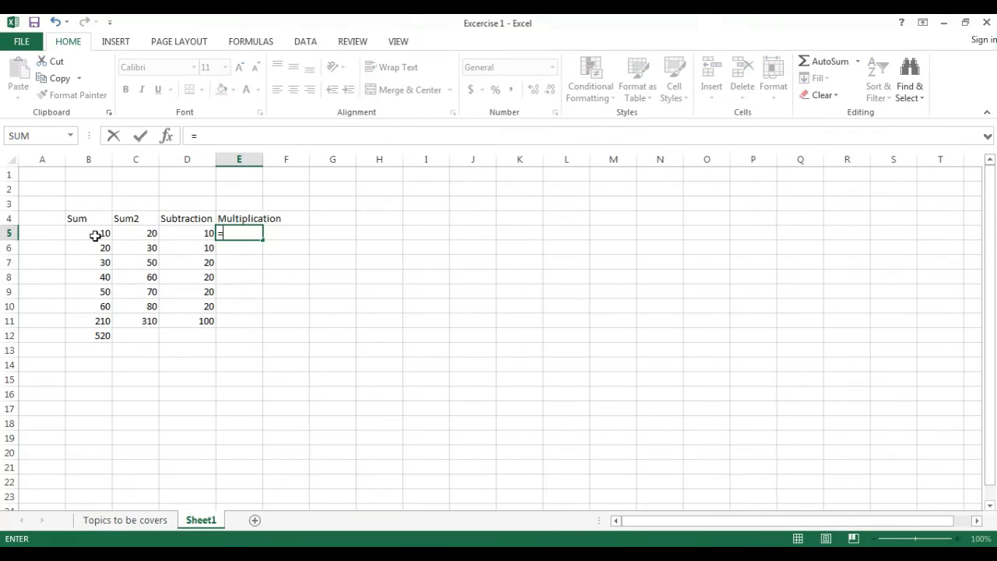
key(Left)
key(Left)
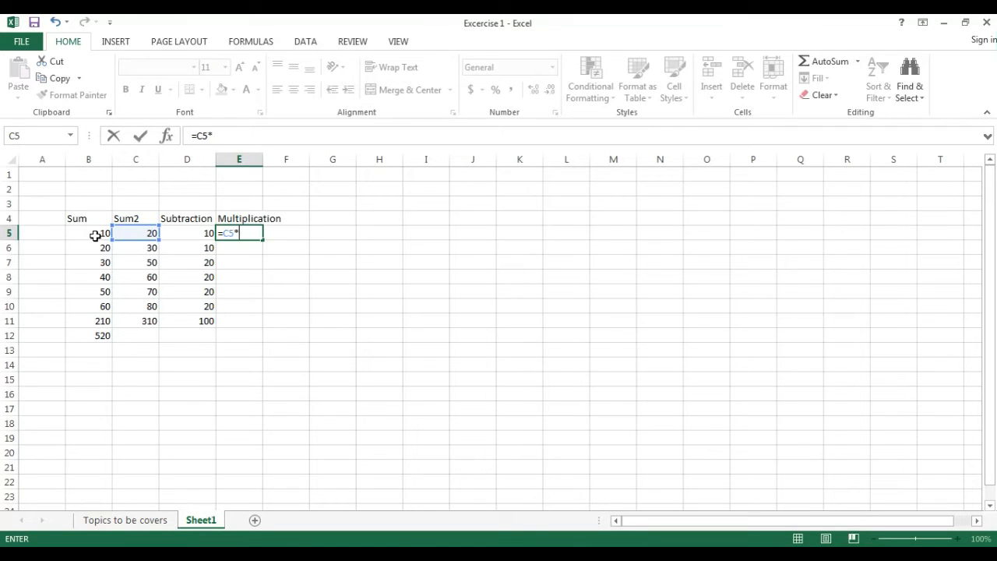
click(182, 234)
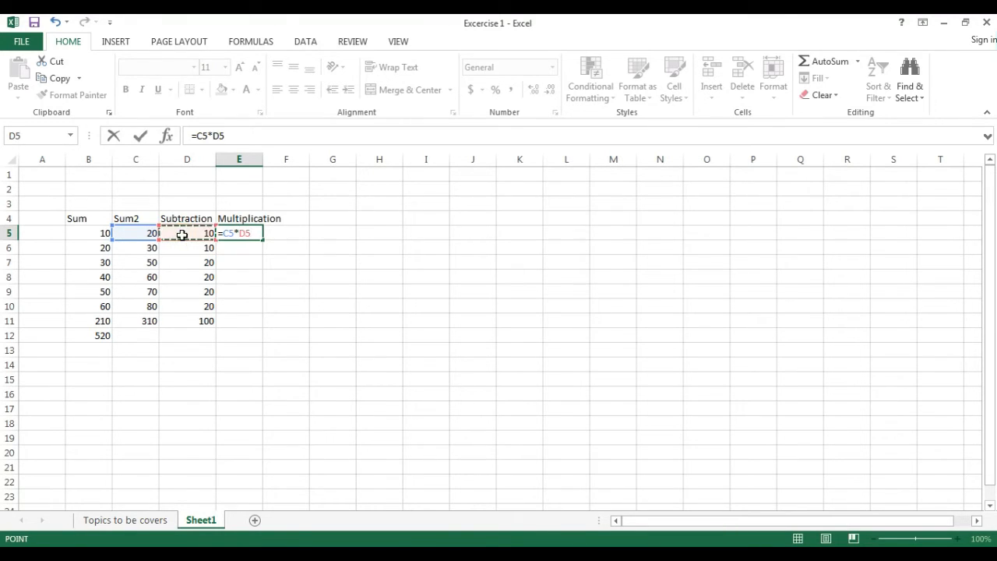
text(*)
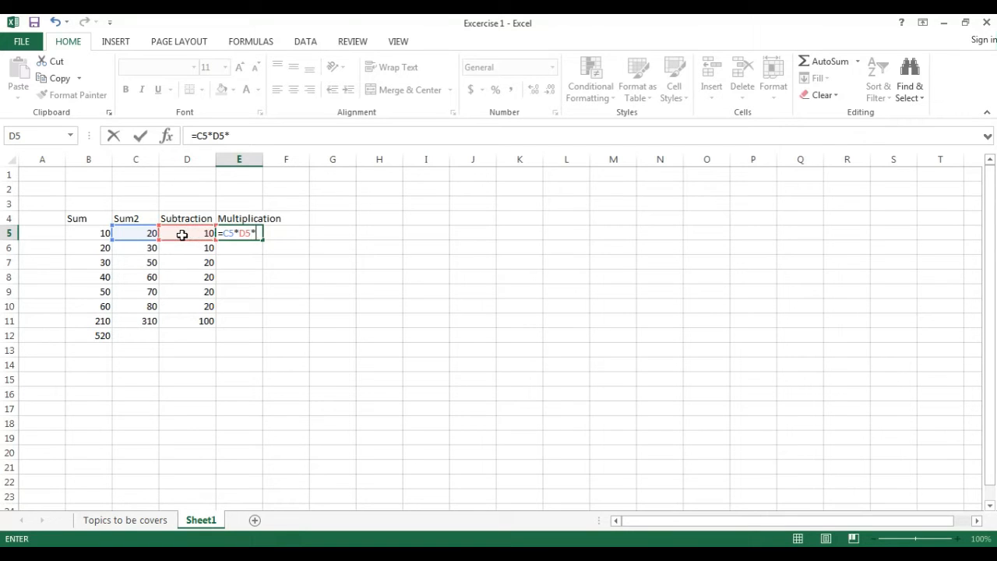
click(91, 232)
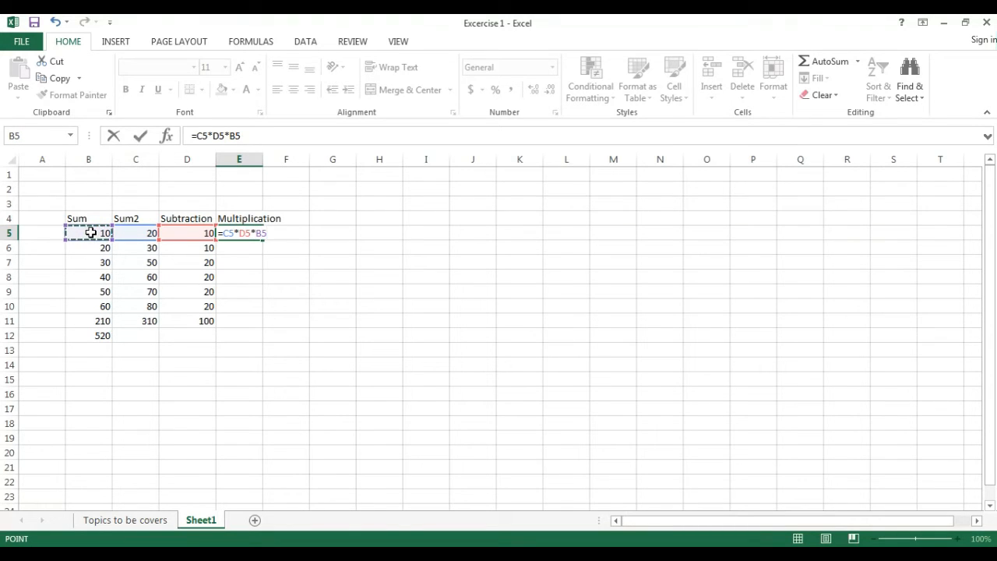
key(Return)
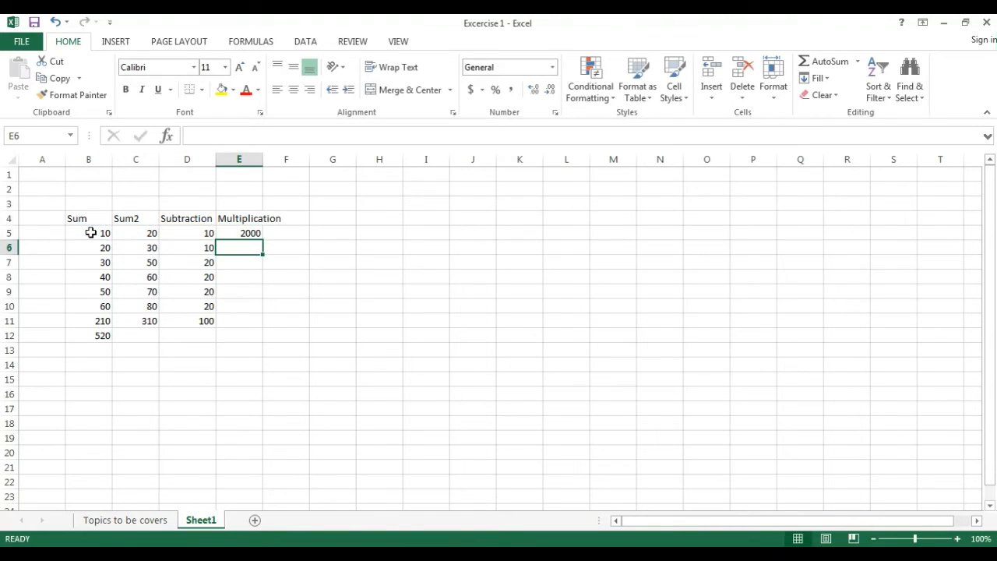
scroll(91, 232, right, 5)
scroll(90, 233, left, 4)
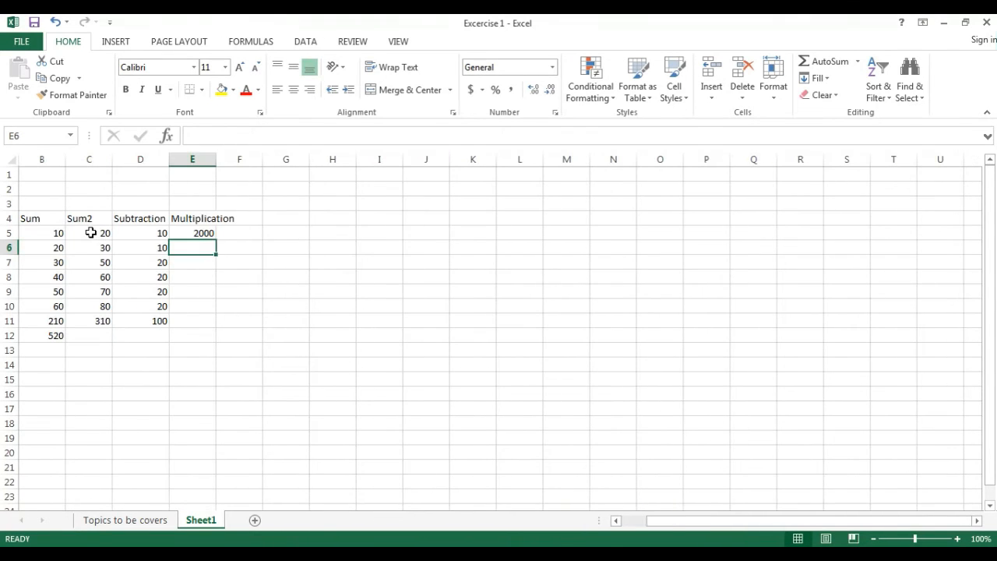
key(Left)
key(Left)
key(Left)
key(Left)
key(Right)
key(Right)
key(Right)
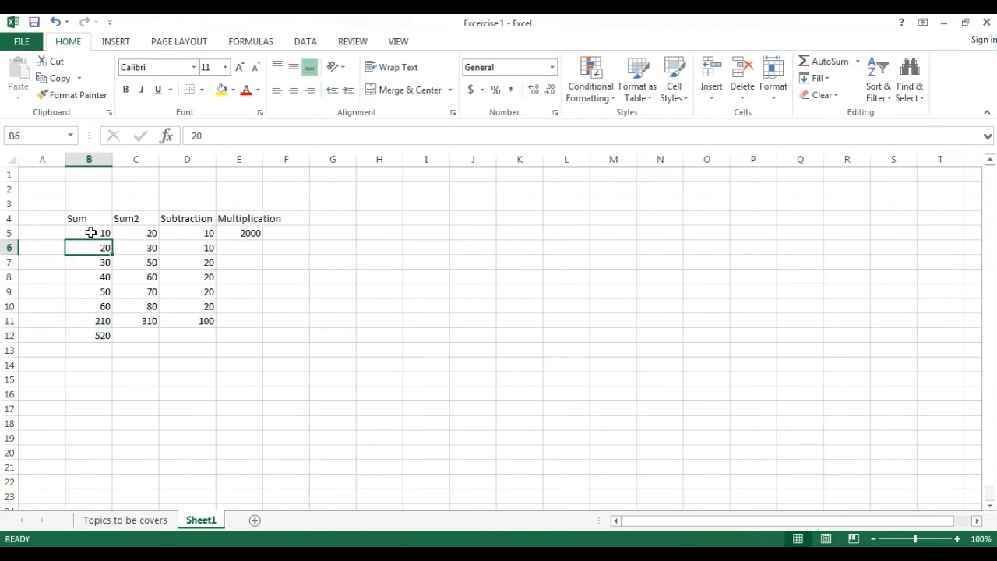
key(Up)
key(Right)
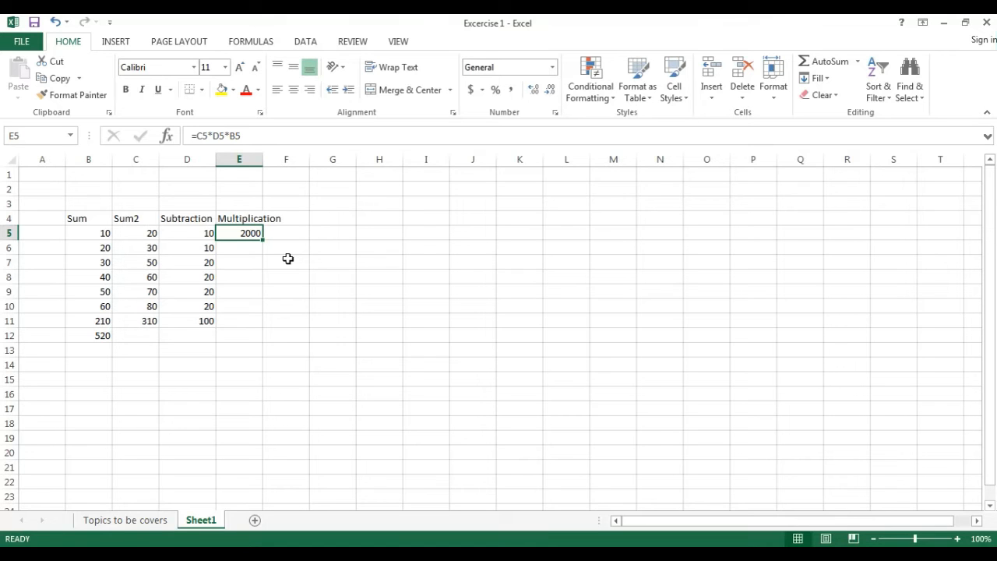
key(ctrl+c)
key(shift+Down)
key(shift+Down)
key(shift+Down)
key(shift+Down)
key(shift+Down)
key(shift+Down)
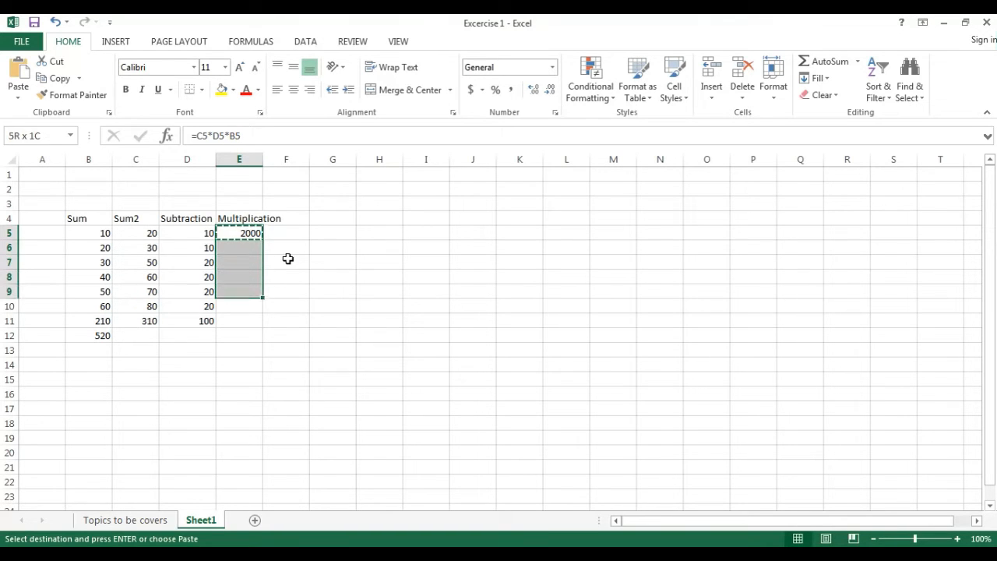
key(shift+Up)
key(shift+Up)
key(shift+Up)
key(shift+Up)
key(shift+Up)
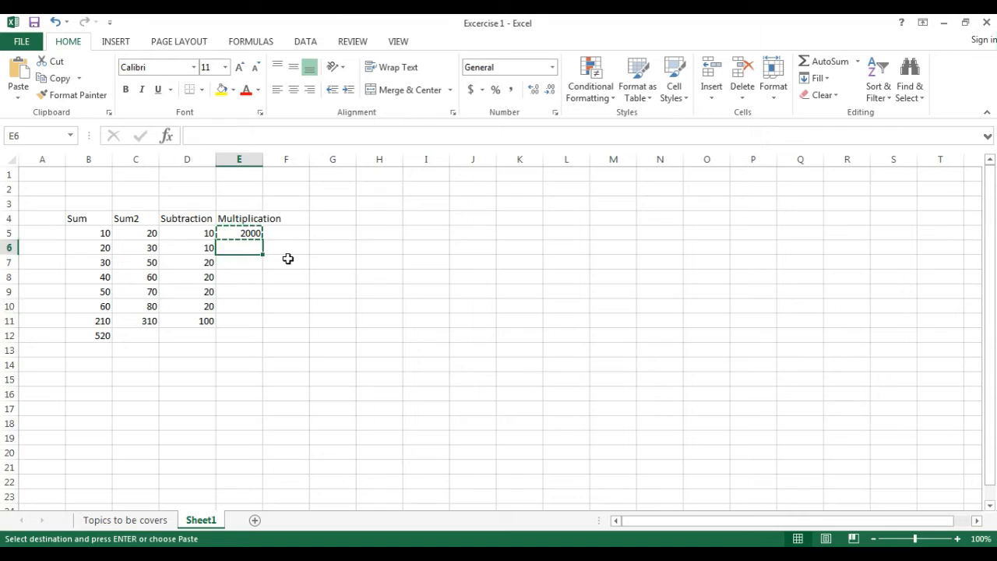
key(shift+Up)
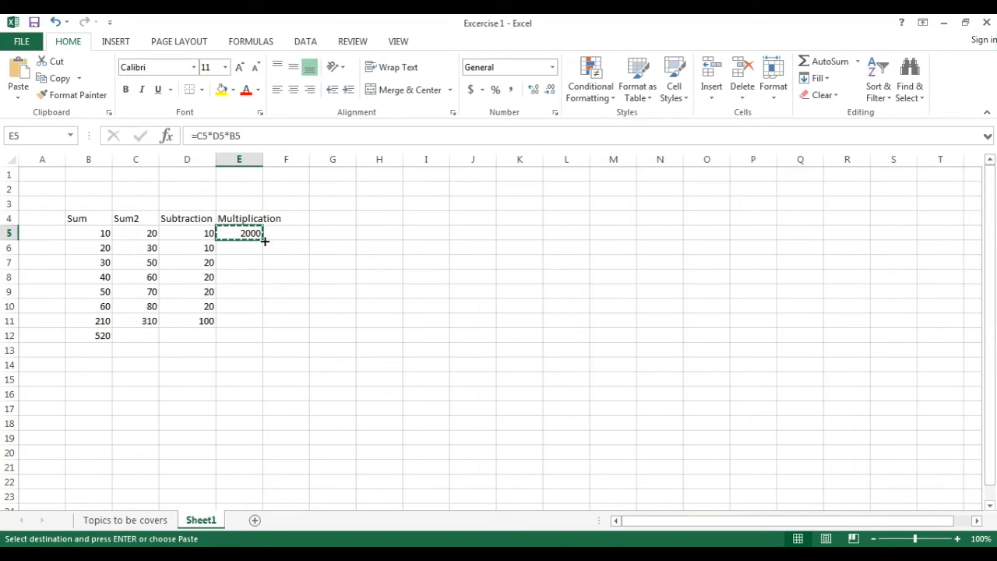
Step: Fill the multiplication formula from E5 down the column through E12
double_click(264, 242)
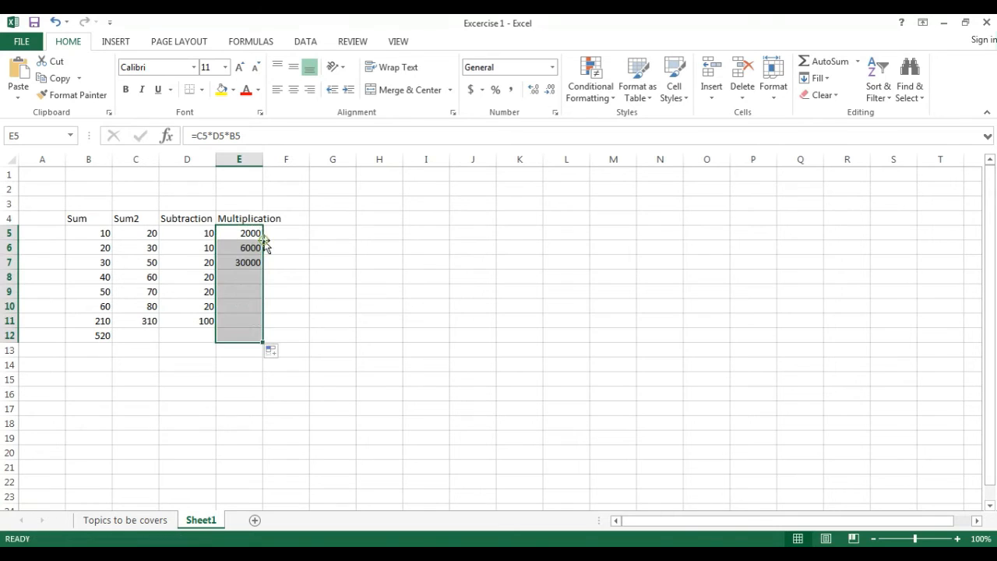
key(Down)
key(Down)
key(Down)
key(Down)
key(Down)
key(Down)
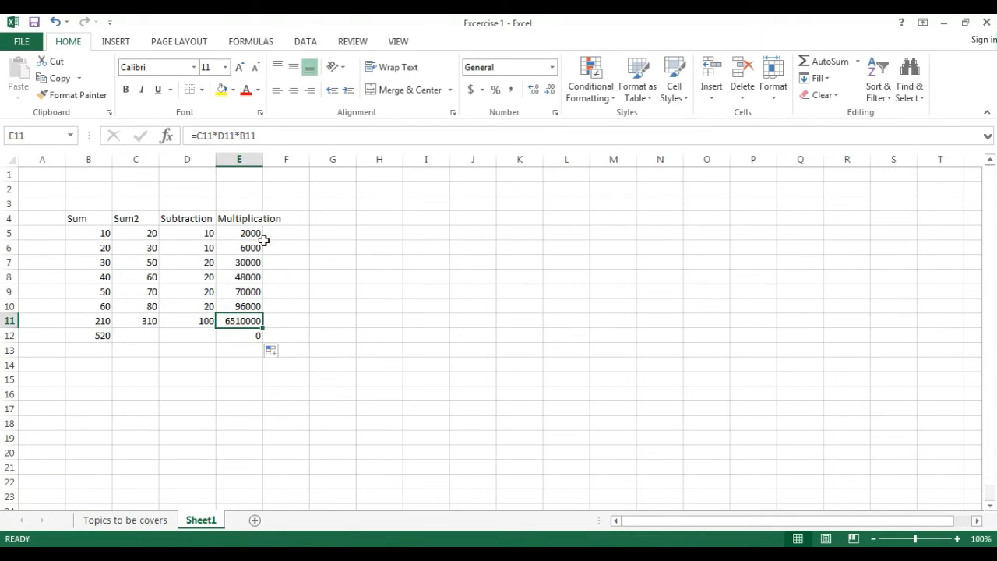
Step: Check the formulas in E11 and E12, which lie below the data rows, and clear both cells
key(F2)
key(Return)
key(F2)
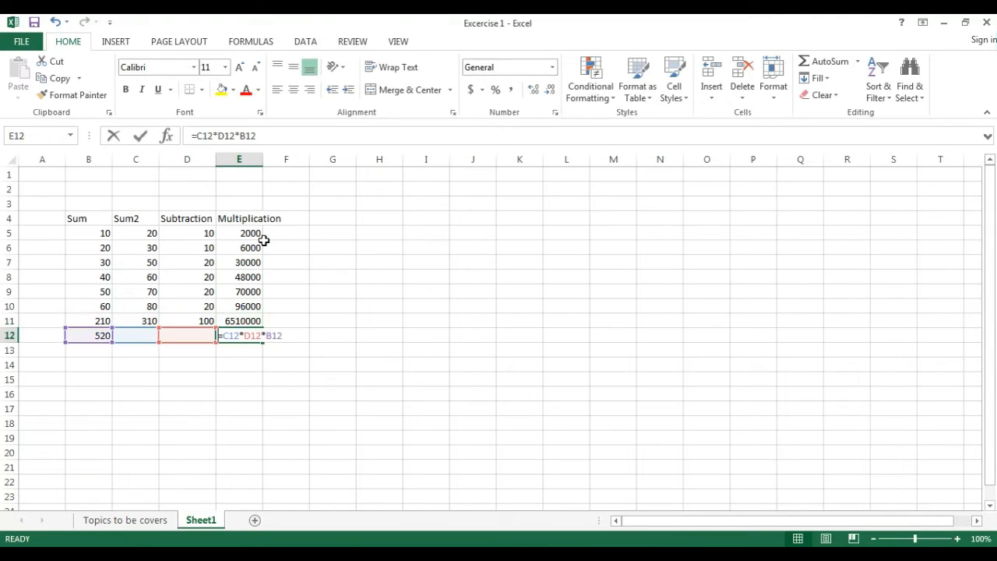
key(Escape)
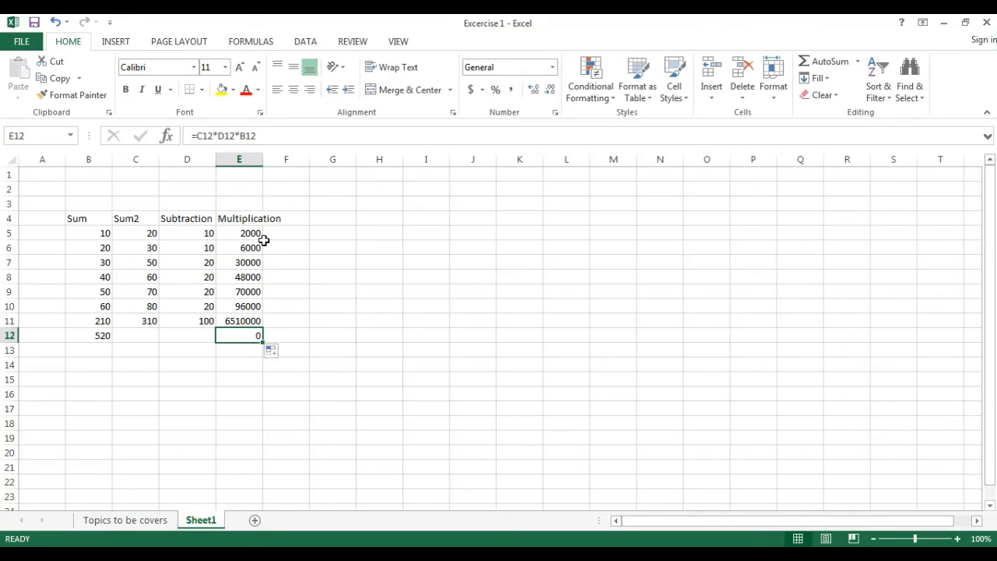
key(shift+Up)
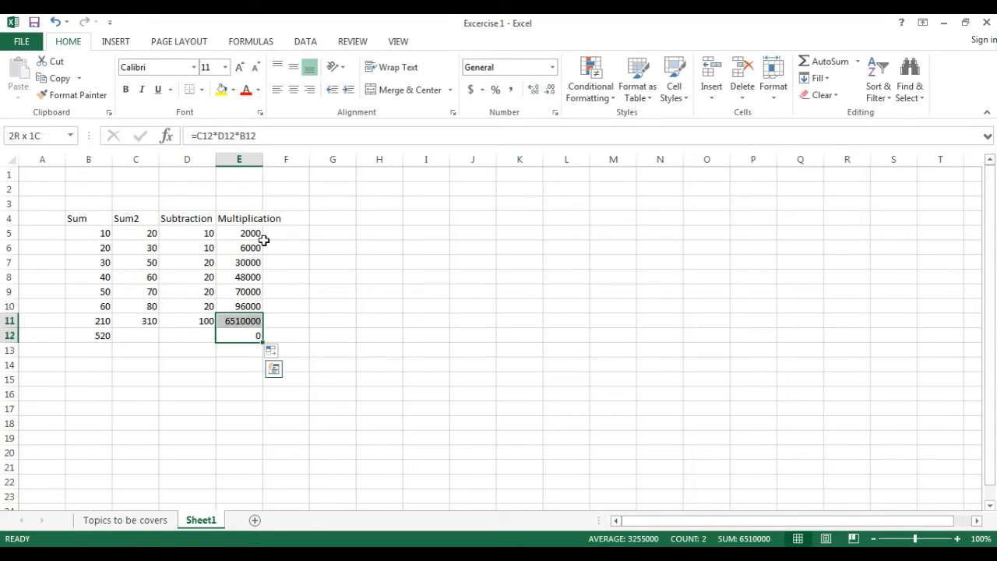
key(Delete)
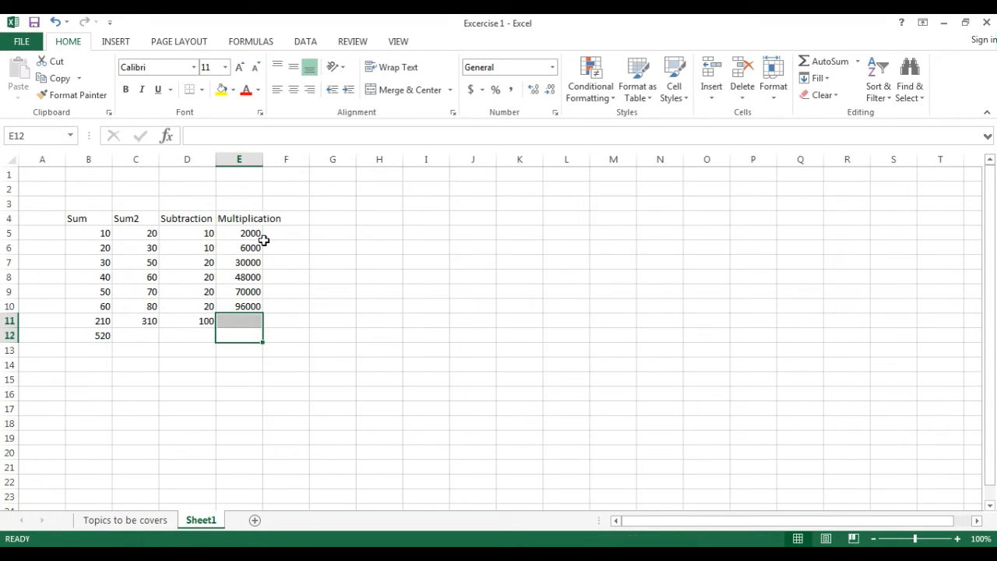
Step: Total the Multiplication values E5:E10 in cell E11 with AutoSum
key(Up)
key(Up)
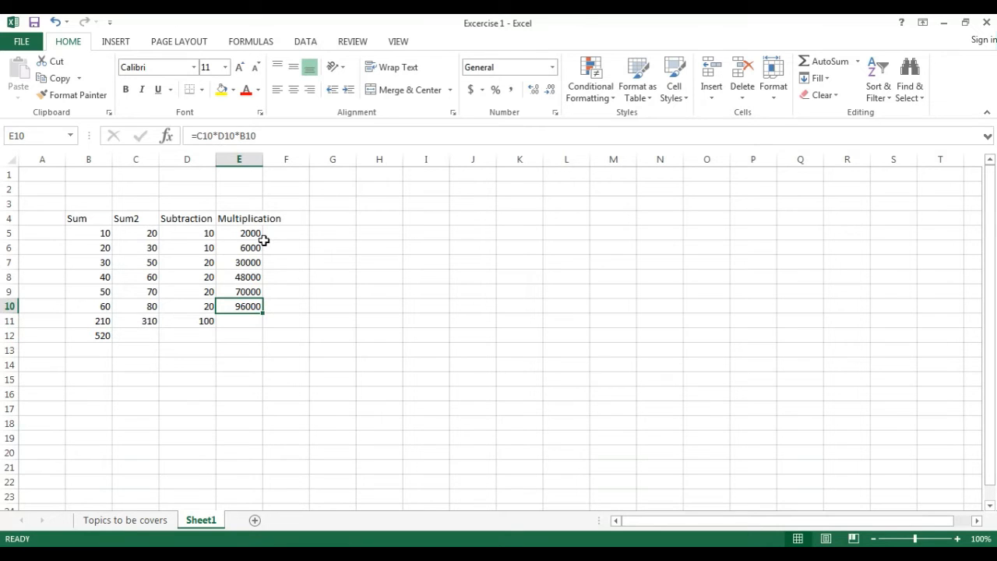
key(Down)
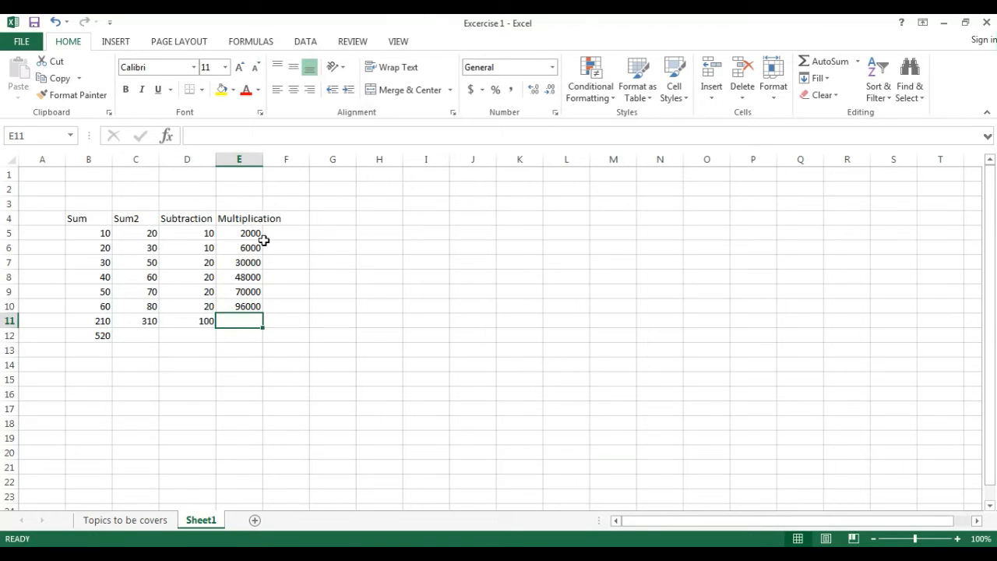
key(alt+equal)
key(Return)
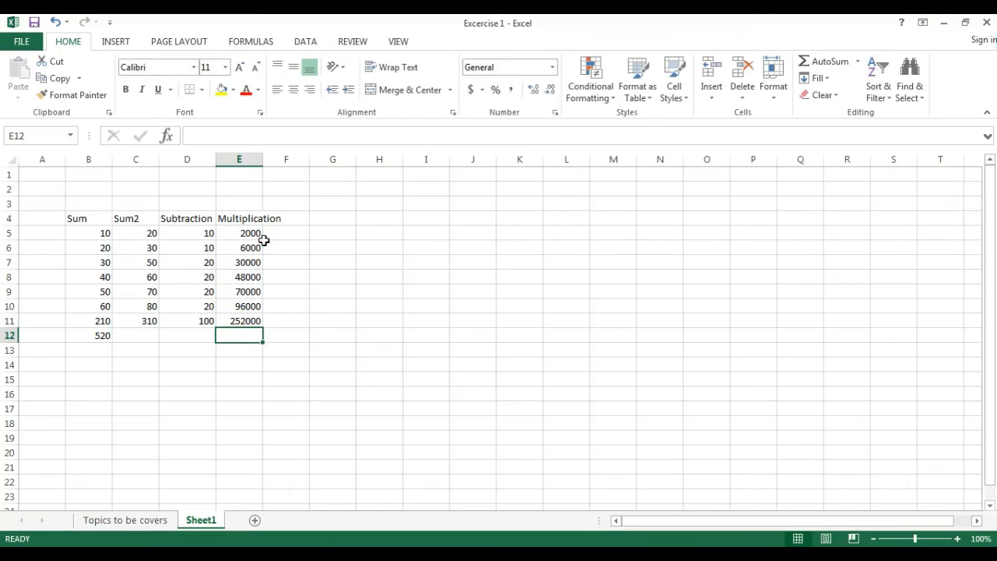
key(Up)
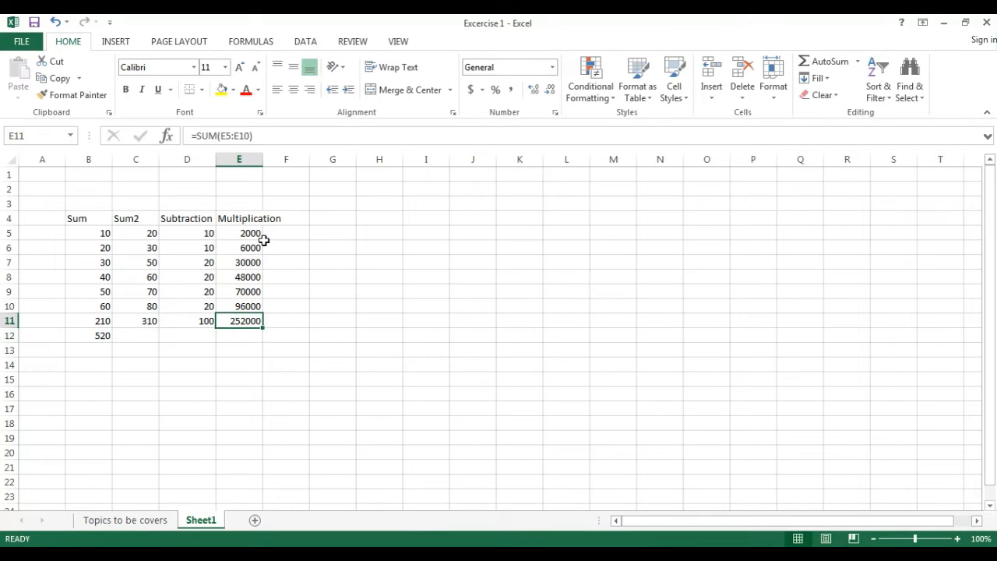
Step: Add the heading Division in cell F4, beside the Multiplication heading
key(Right)
key(Up)
key(Up)
key(Up)
key(Up)
key(Up)
key(Up)
key(Up)
text(Dic)
key(BackSpace)
text(vi)
key(BackSpace)
text(iso)
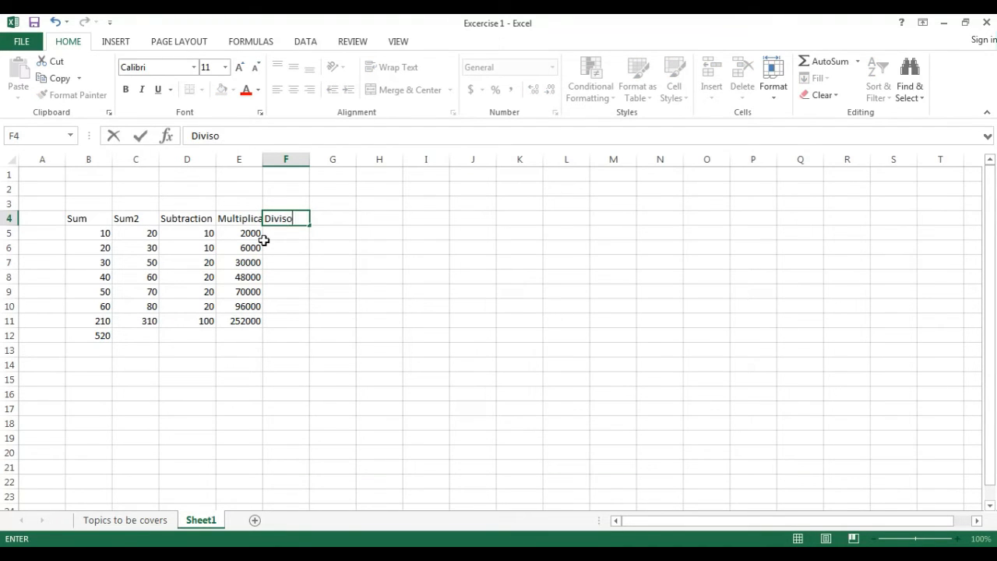
text(in)
key(Return)
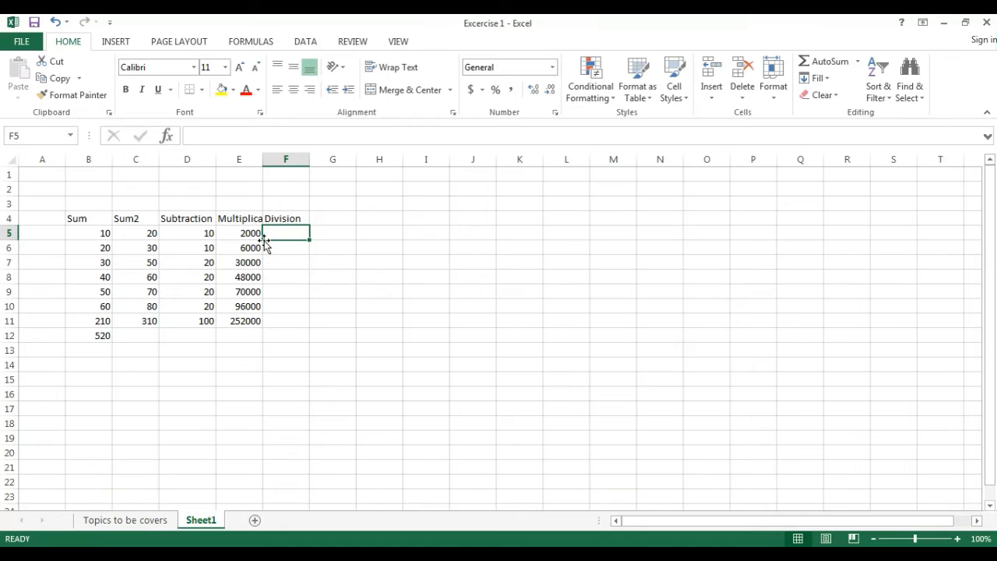
Step: Enter the formula =E5/D5 in F5, the first cell under the Division heading
text(=)
click(261, 236)
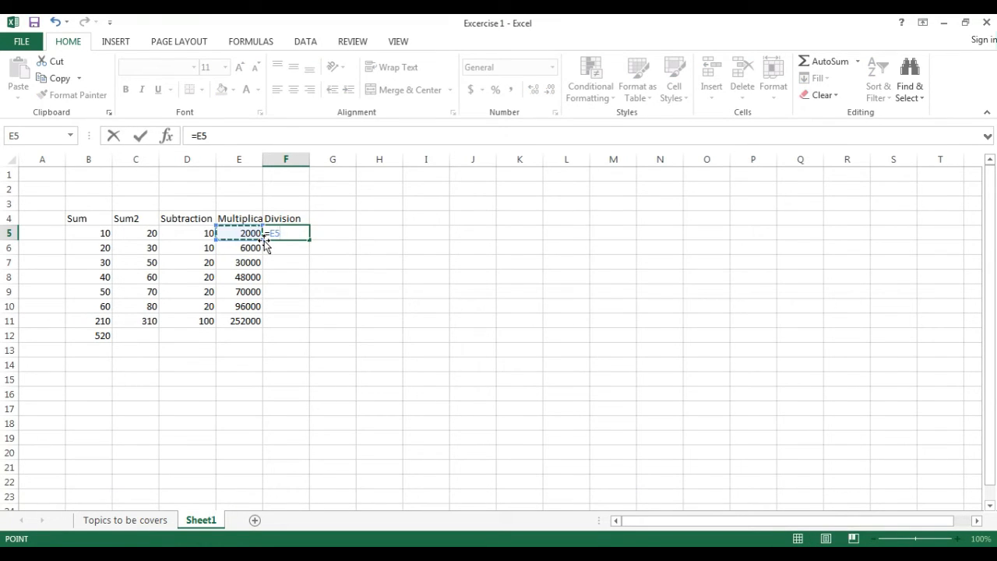
text(/)
click(202, 235)
key(Return)
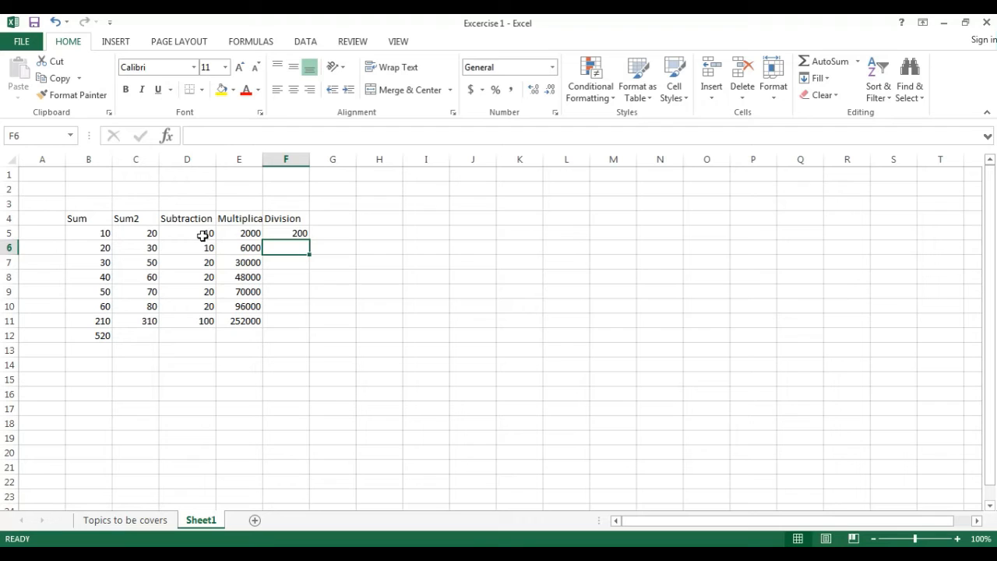
Step: Fill the division formula from F5 down the column through F12
key(Up)
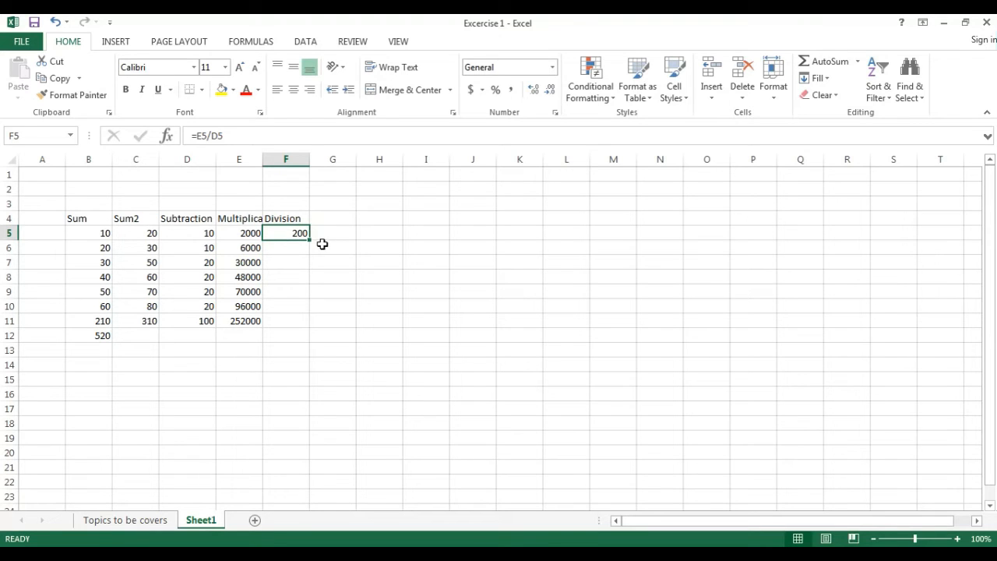
drag(310, 240, 311, 239)
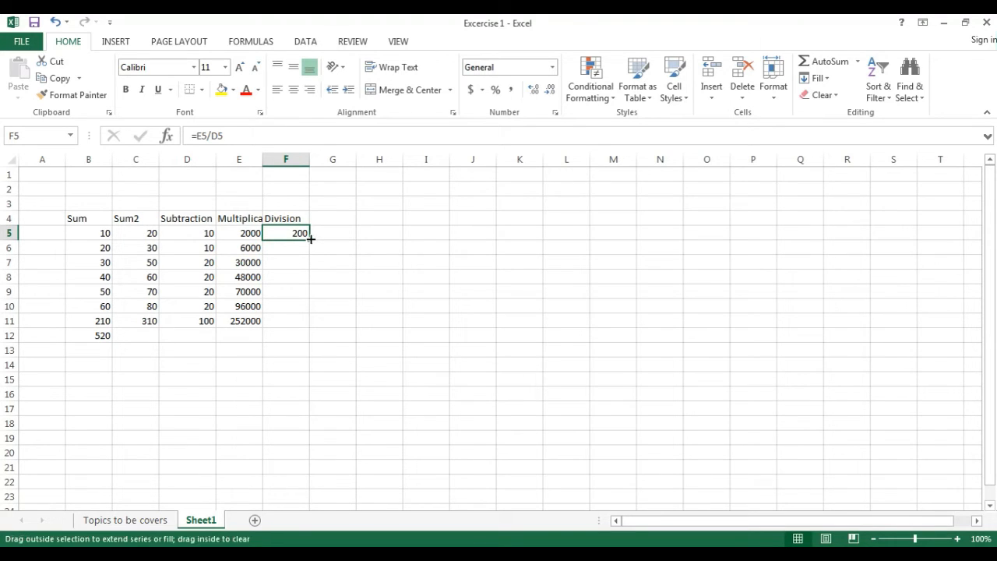
double_click(310, 239)
click(307, 244)
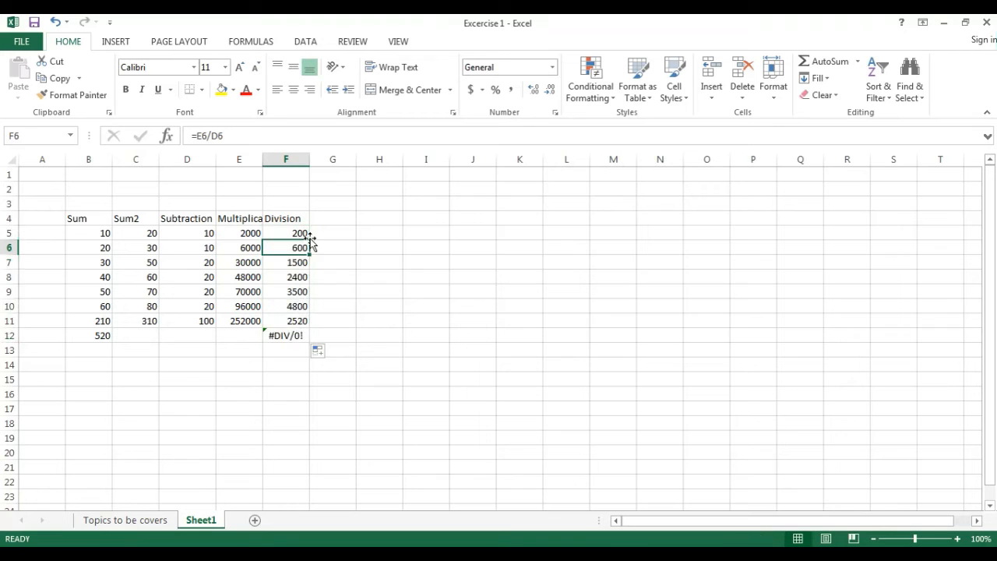
Step: Clear the surplus division formulas in F11 and F12, below the data rows
key(ctrl+Down)
key(shift+Up)
key(Delete)
key(Up)
key(Up)
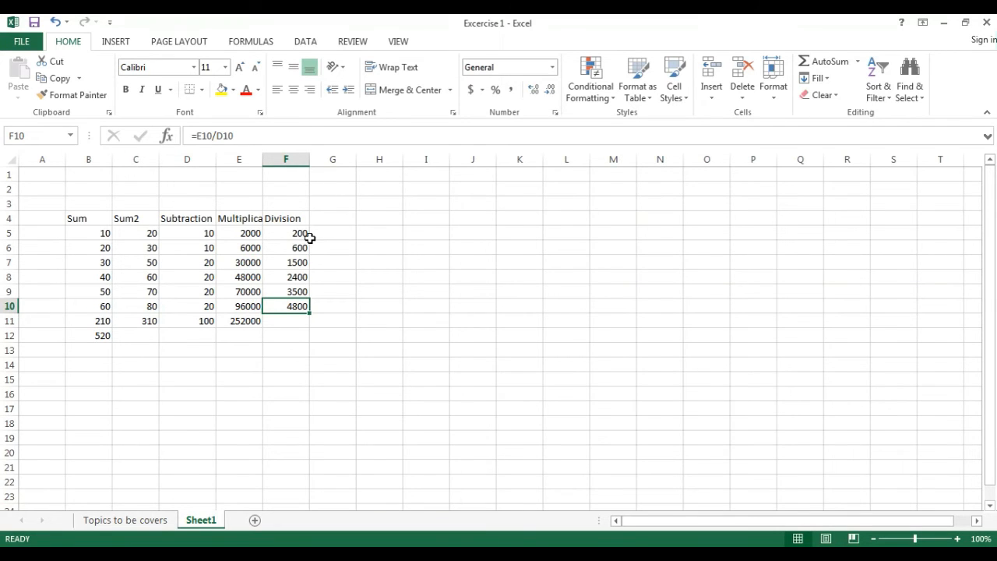
Step: Change the formula in F5 to =E5/B5 so that it divides by the Sum column's value
key(ctrl+Page_Up)
key(ctrl+Page_Down)
key(ctrl+Up)
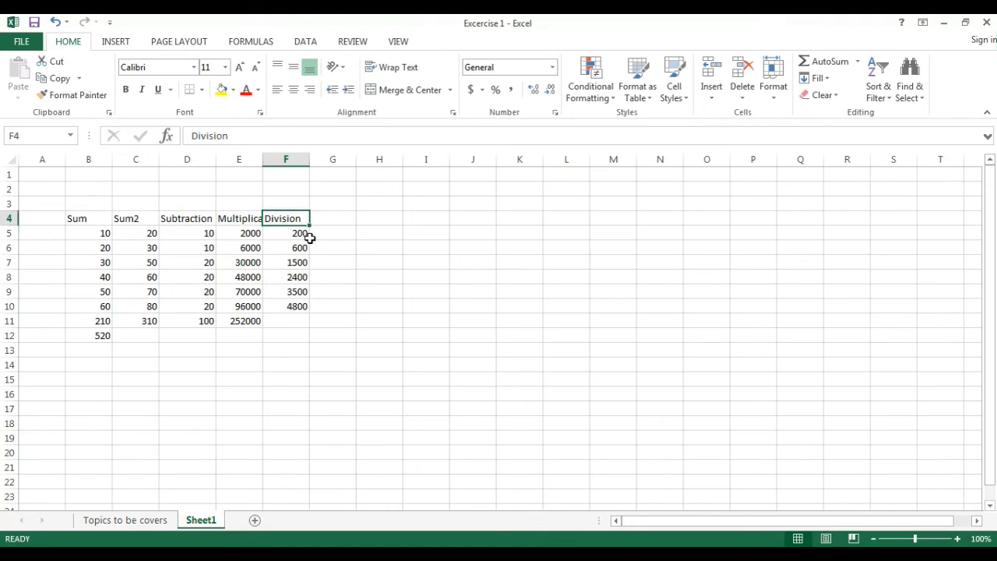
key(Down)
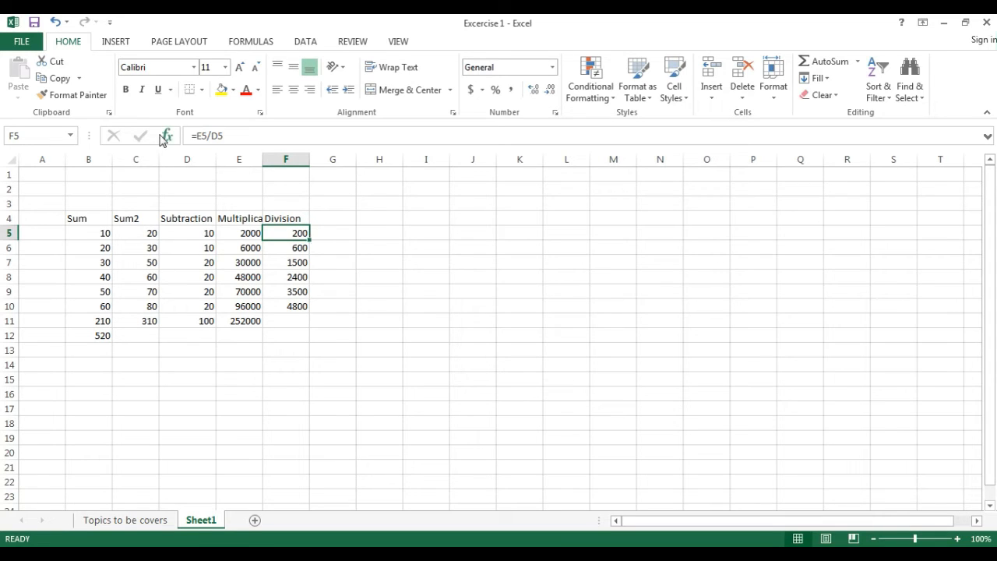
click(253, 138)
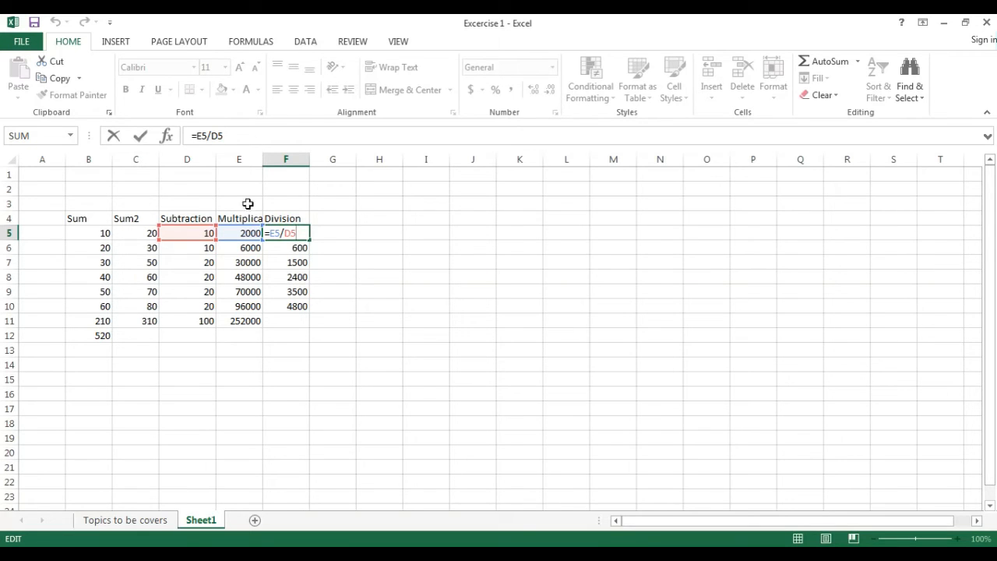
key(BackSpace)
key(BackSpace)
text(b5)
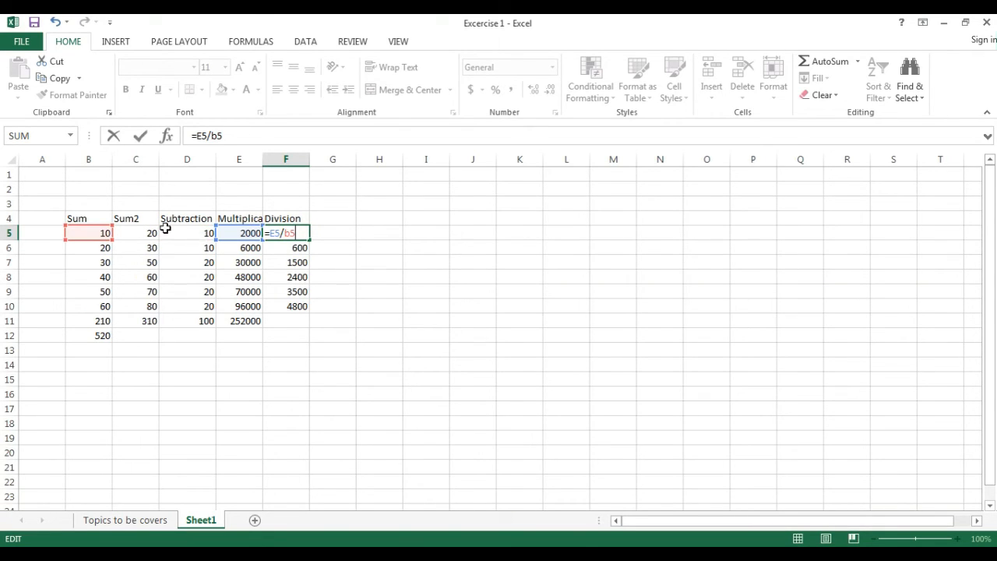
mouse_move(101, 244)
mouse_down()
mouse_move(129, 255)
mouse_move(149, 249)
mouse_move(102, 239)
mouse_up()
key(Return)
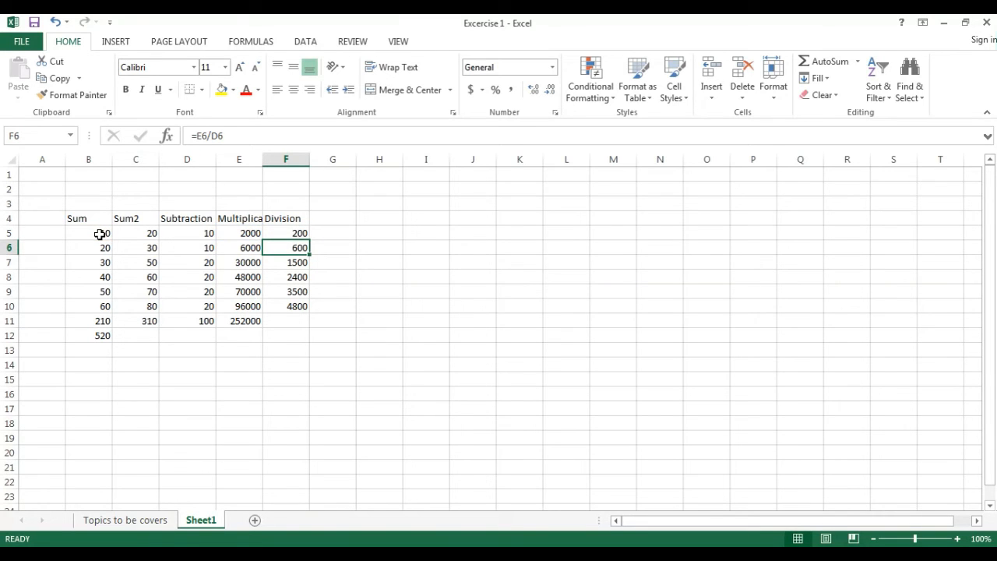
Step: Fill the revised division formula from F5 down the Division column through F10
key(Up)
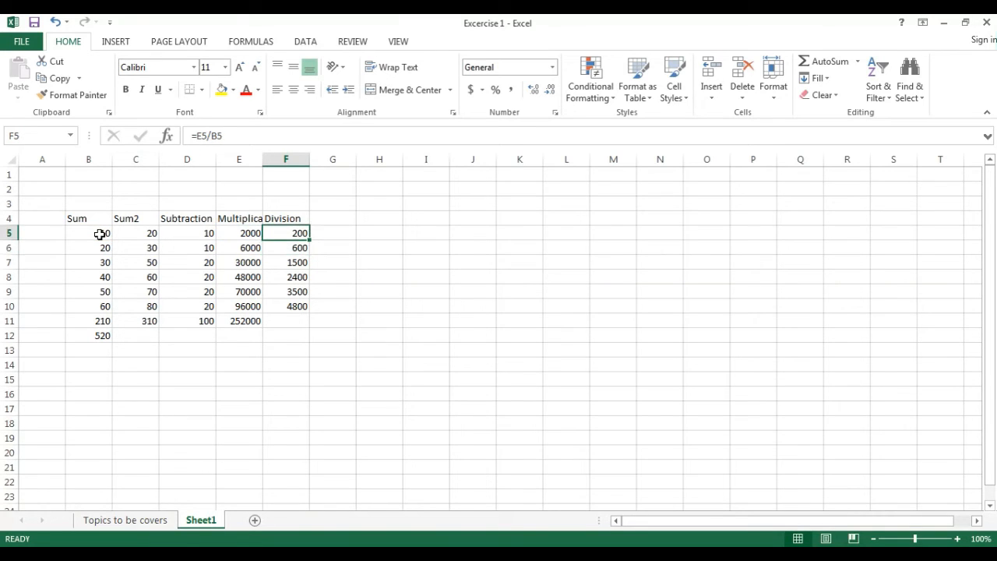
click(311, 242)
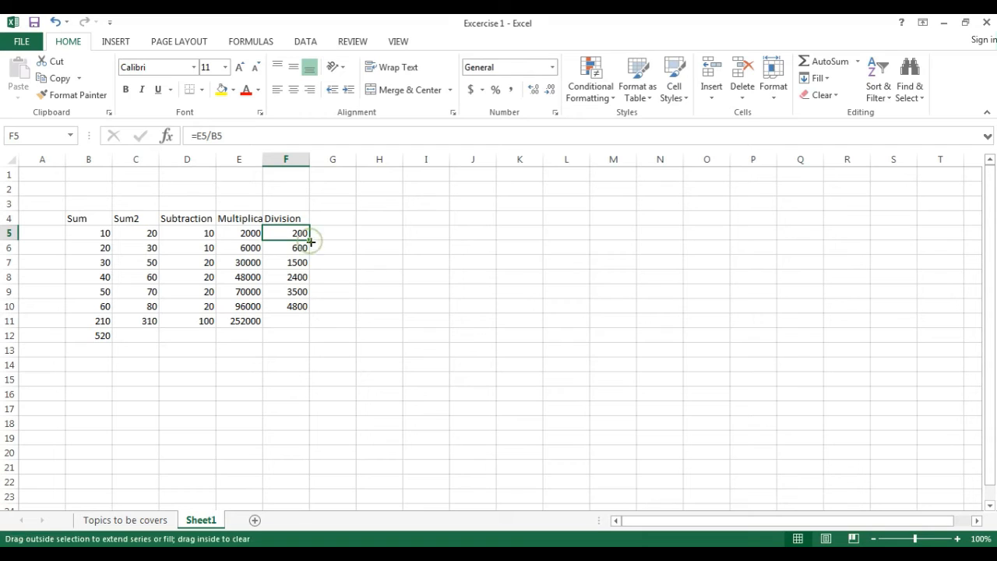
click(310, 242)
double_click(310, 242)
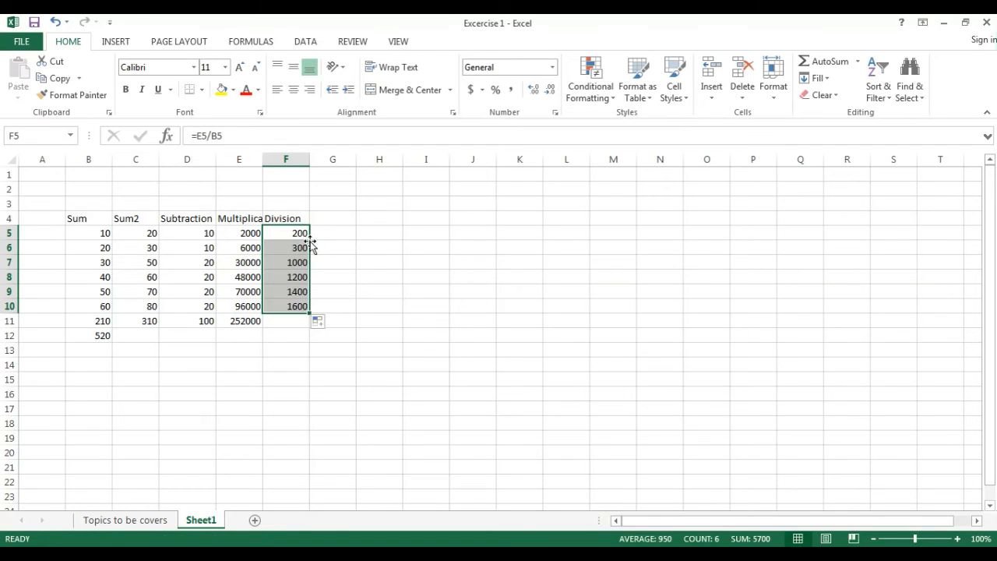
Step: Examine which cells each division formula in F5 through F10 refers to
key(Down)
key(Down)
key(Down)
key(Down)
key(Down)
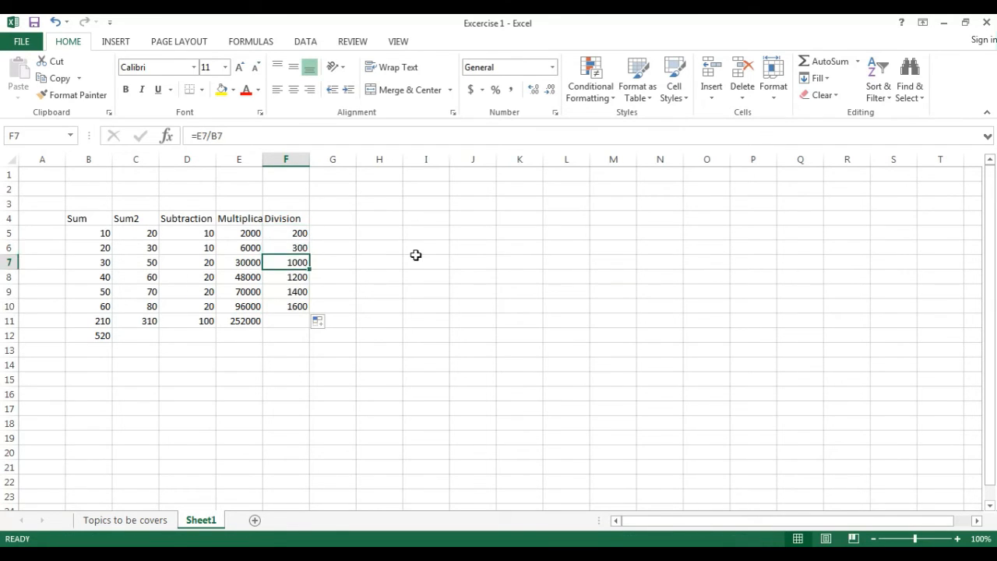
key(Up)
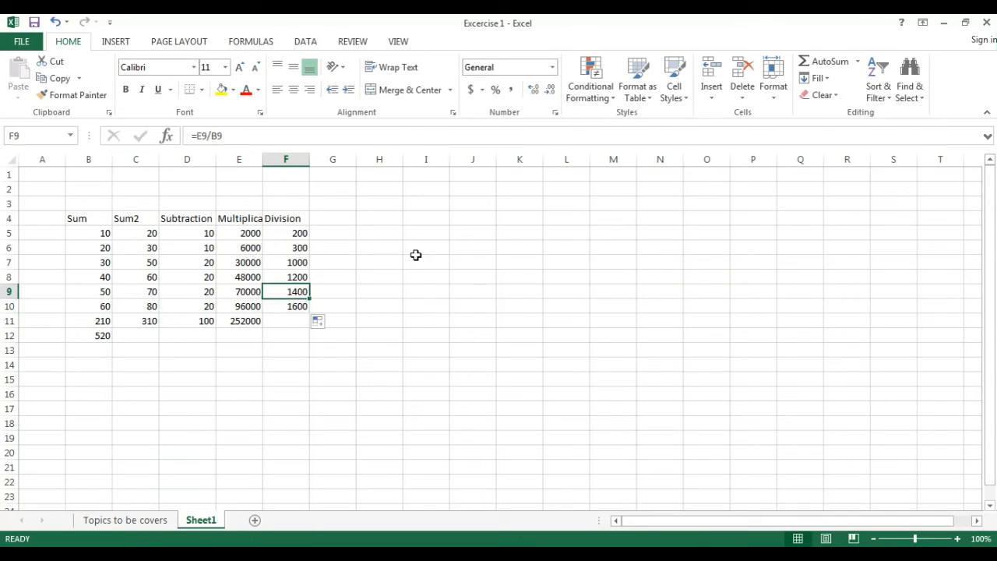
key(Up)
key(Up)
key(Up)
key(Up)
key(Up)
key(Down)
key(F2)
key(Escape)
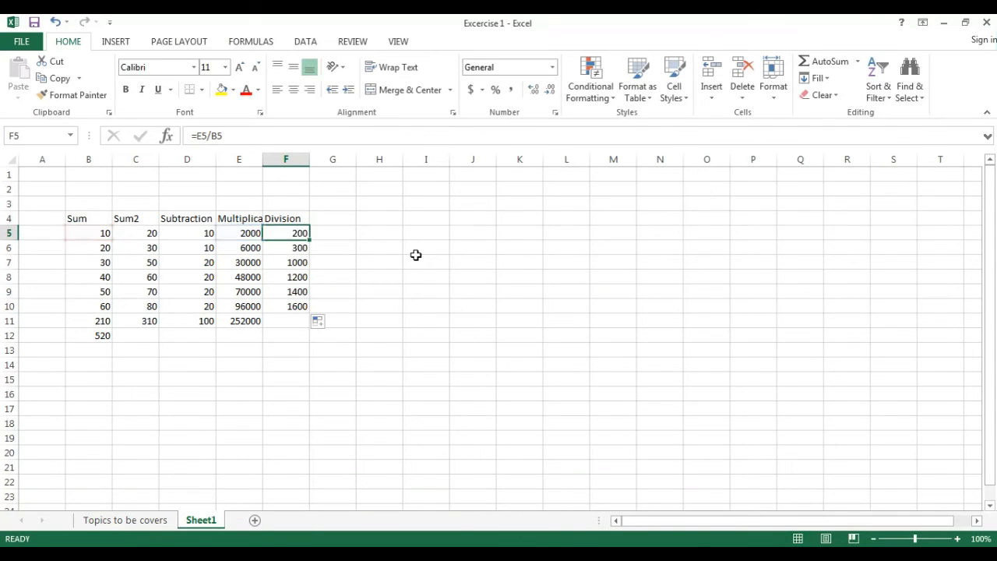
key(Down)
key(F2)
key(Escape)
key(Down)
key(F2)
key(Escape)
key(F2)
key(Escape)
key(F2)
key(Escape)
key(Down)
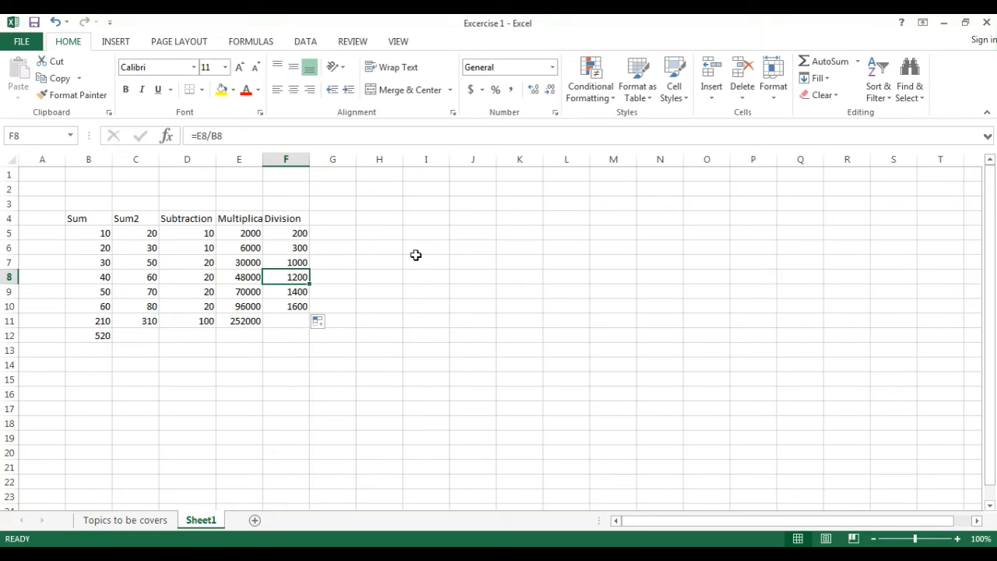
key(F2)
key(Escape)
key(Down)
key(F2)
key(Escape)
key(Down)
key(F2)
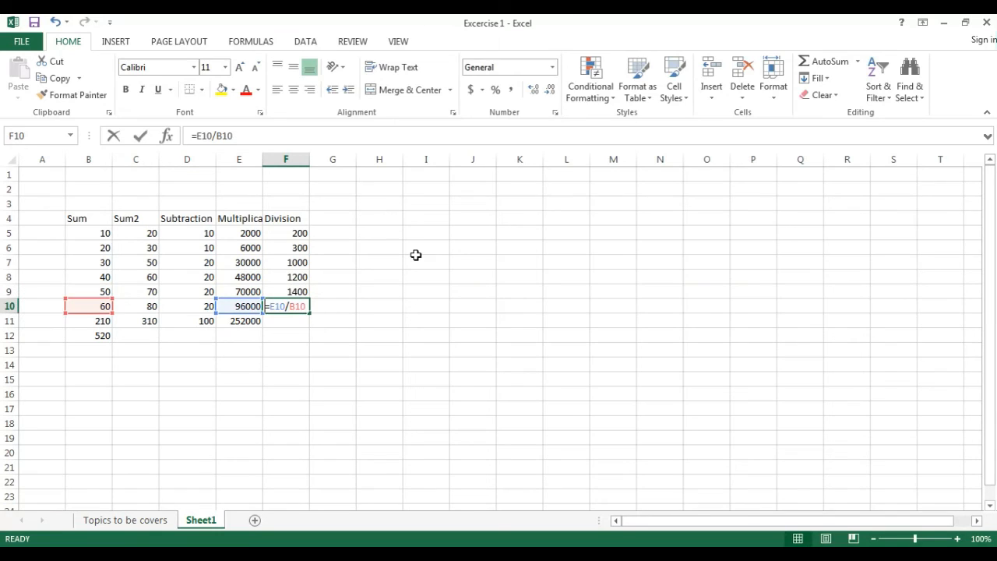
key(Escape)
key(Up)
key(F2)
key(Escape)
Step: Go back to the first Division value in F5 and re-examine the cells its formula uses
key(Up)
key(Up)
key(Up)
key(Up)
key(Up)
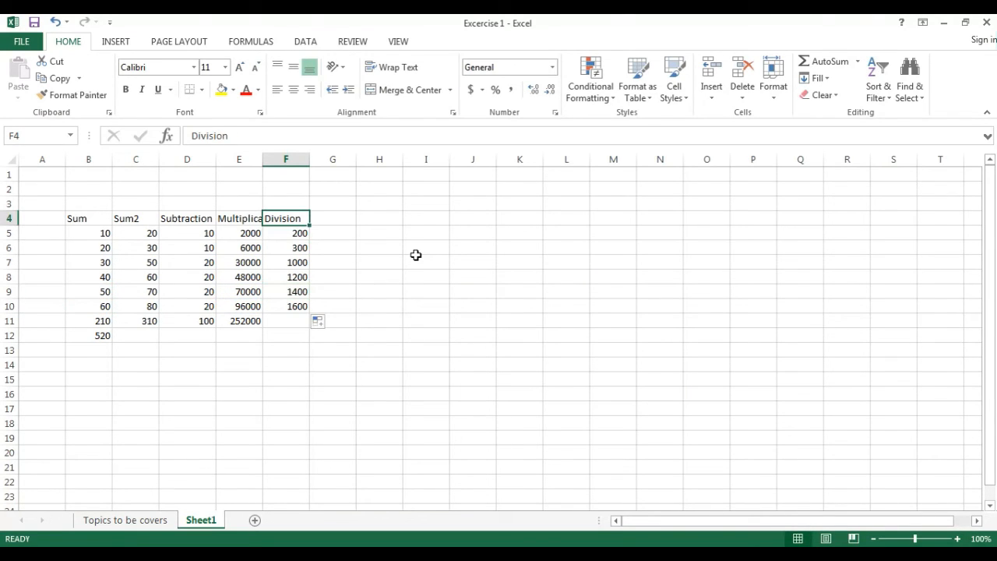
key(Down)
key(F2)
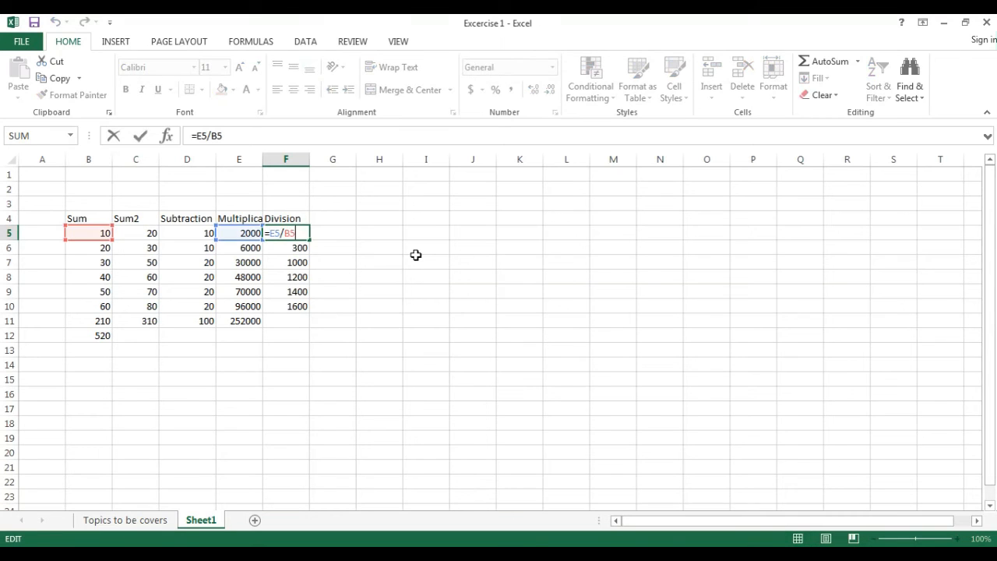
key(Escape)
Step: Consult the topic list on the Topics to be covers sheet and view the formulas of F5 and F6 on Sheet1 in edit mode
key(ctrl+Page_Up)
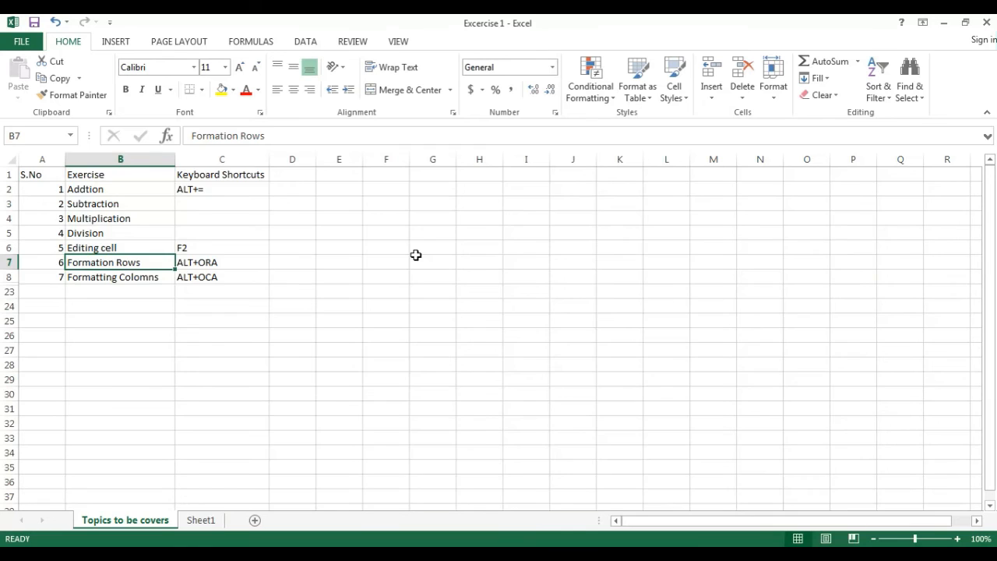
key(ctrl+Page_Down)
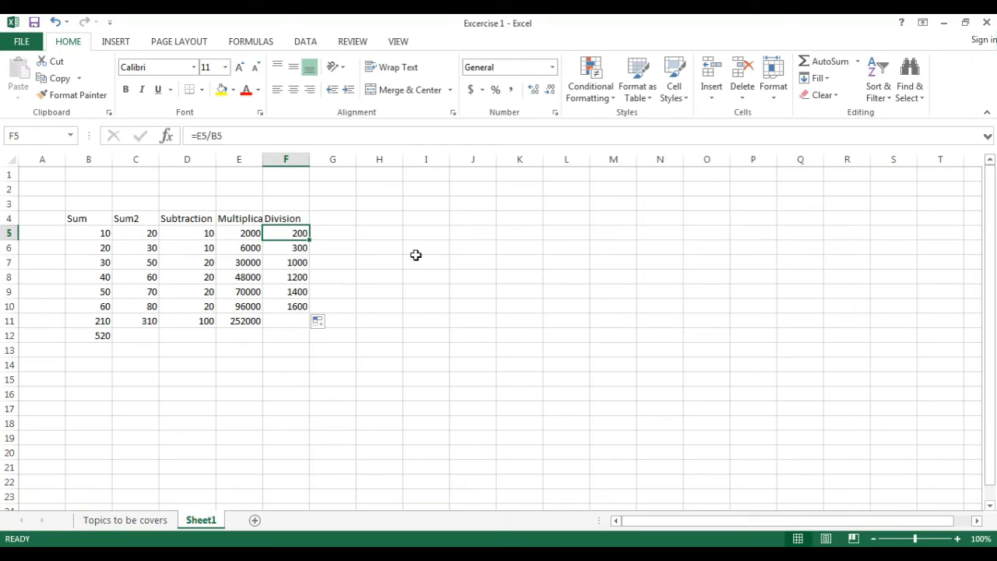
key(F2)
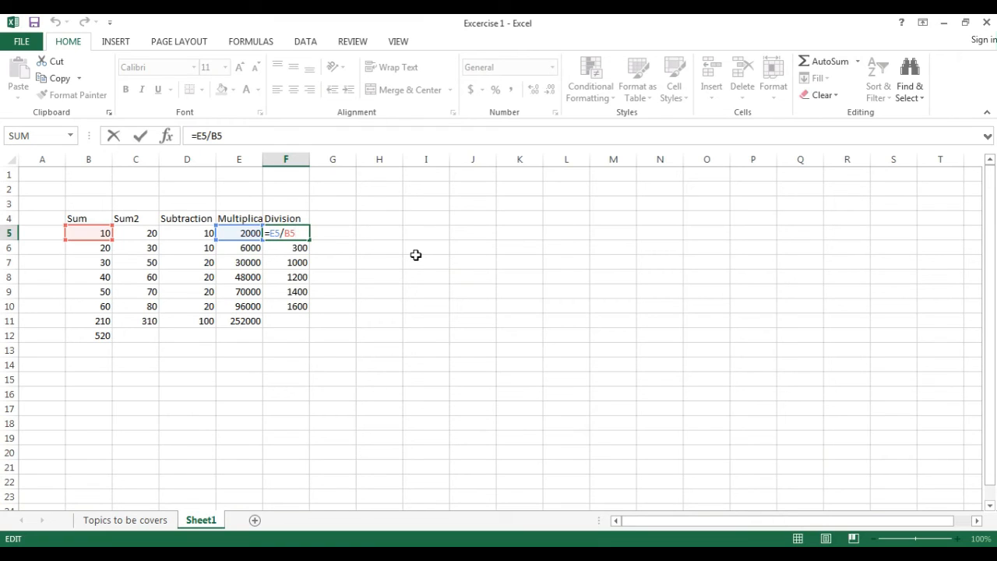
key(ctrl+Return)
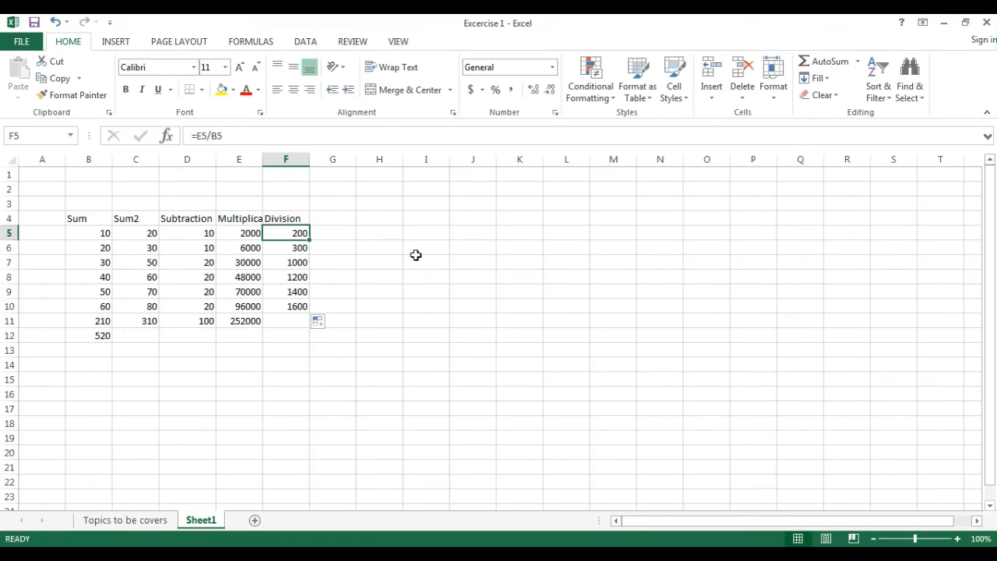
key(Down)
key(F2)
key(ctrl+Return)
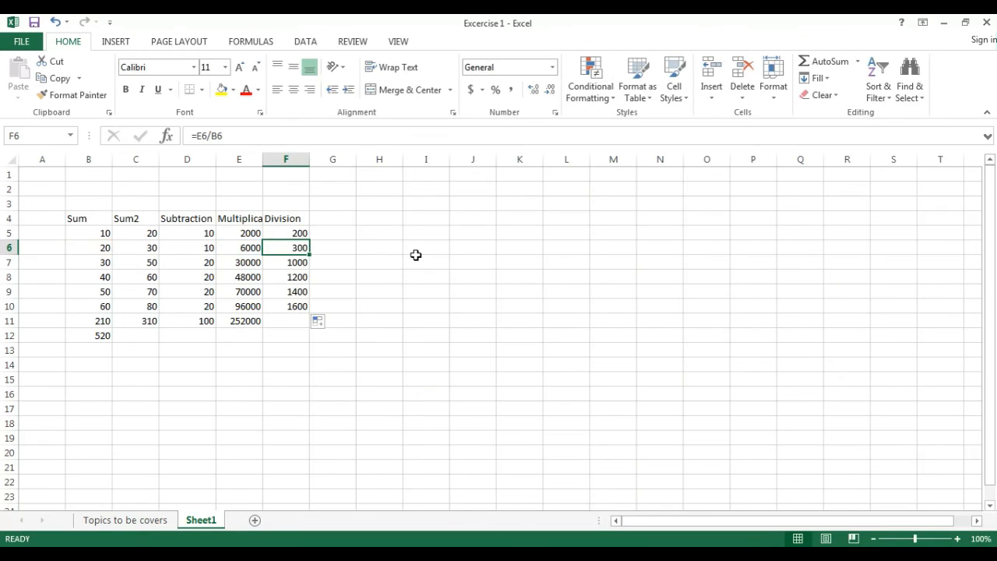
key(ctrl+Page_Up)
key(ctrl+Page_Down)
Step: Try widening column E manually to fit the Multiplication heading, and undo the width change
key(Left)
key(Up)
key(Up)
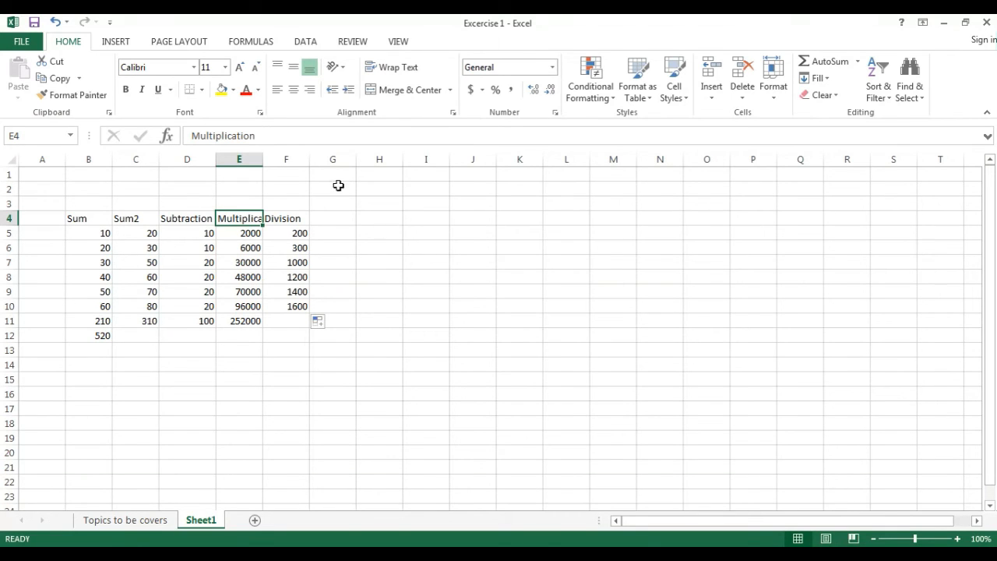
drag(259, 160, 282, 160)
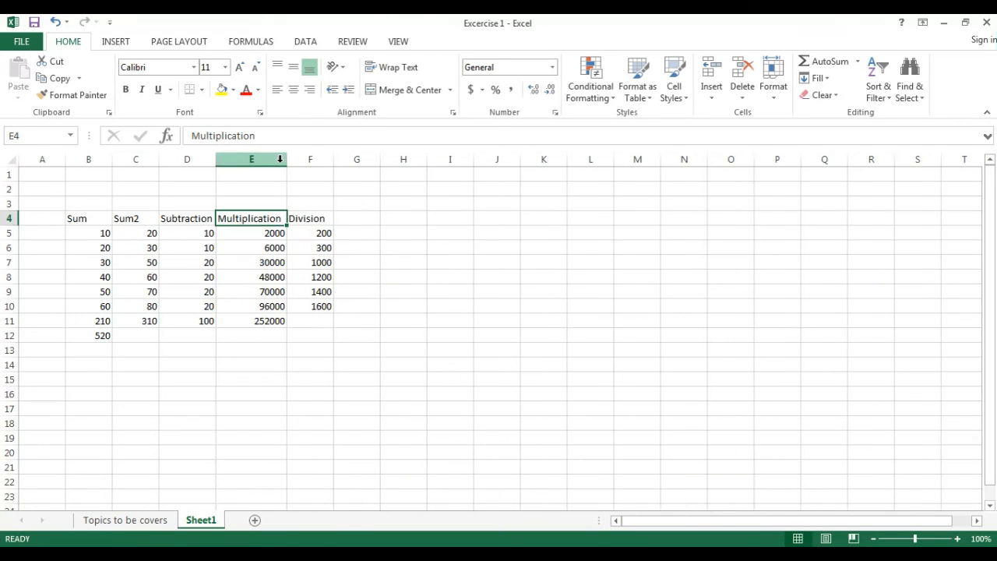
key(ctrl+z)
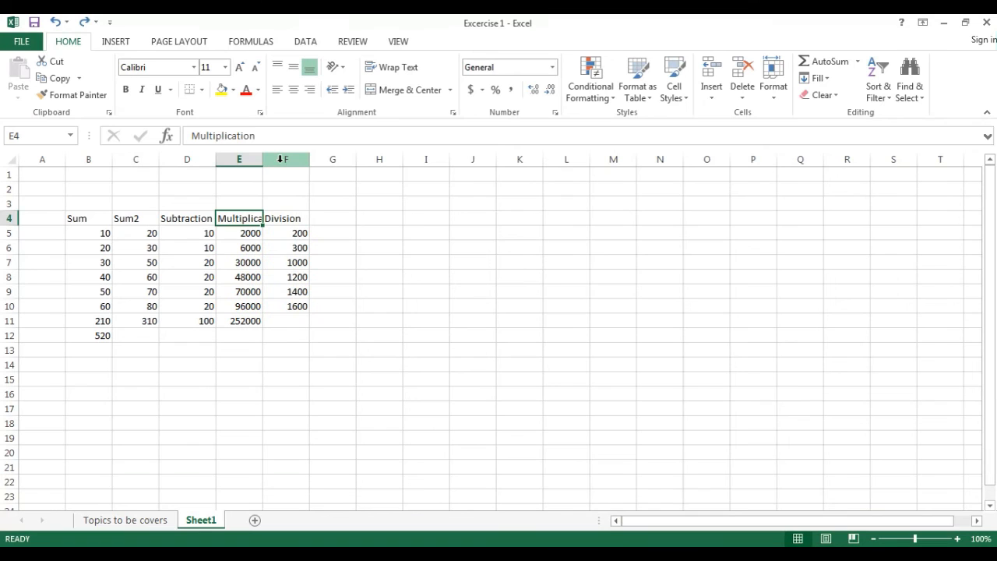
Step: Narrow columns C, D and F manually so that their headings no longer fit
drag(308, 160, 290, 159)
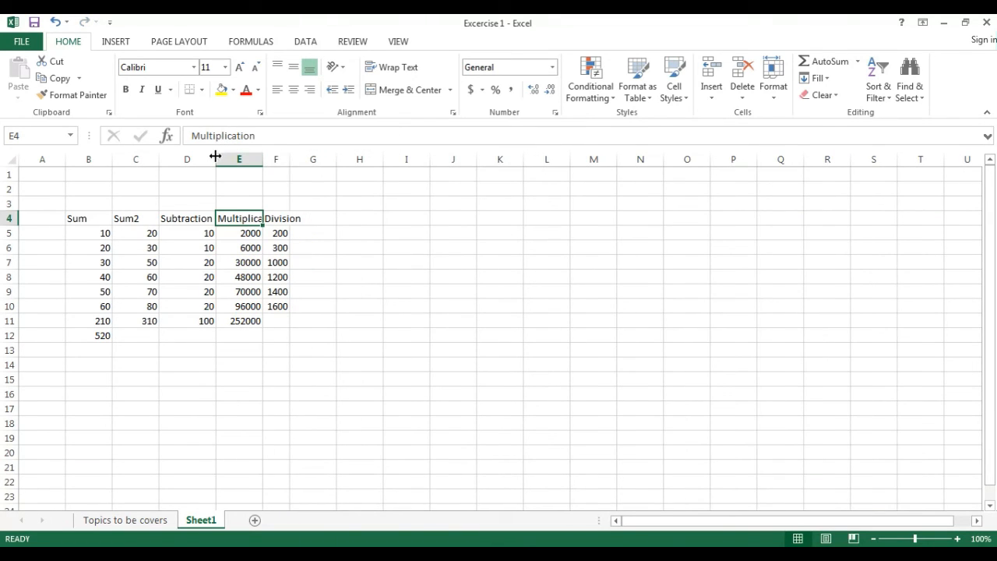
click(191, 159)
drag(215, 161, 130, 161)
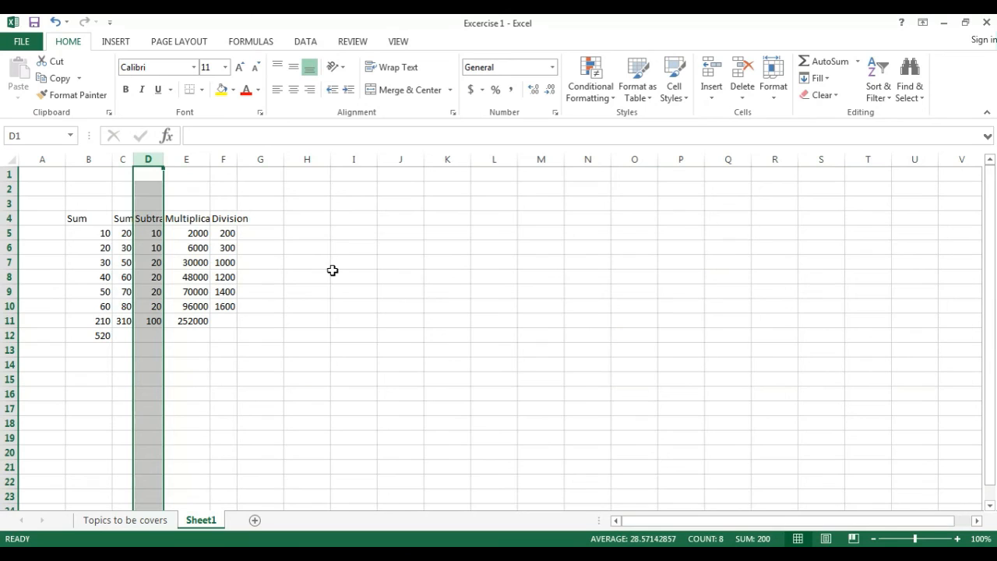
key(Down)
key(Right)
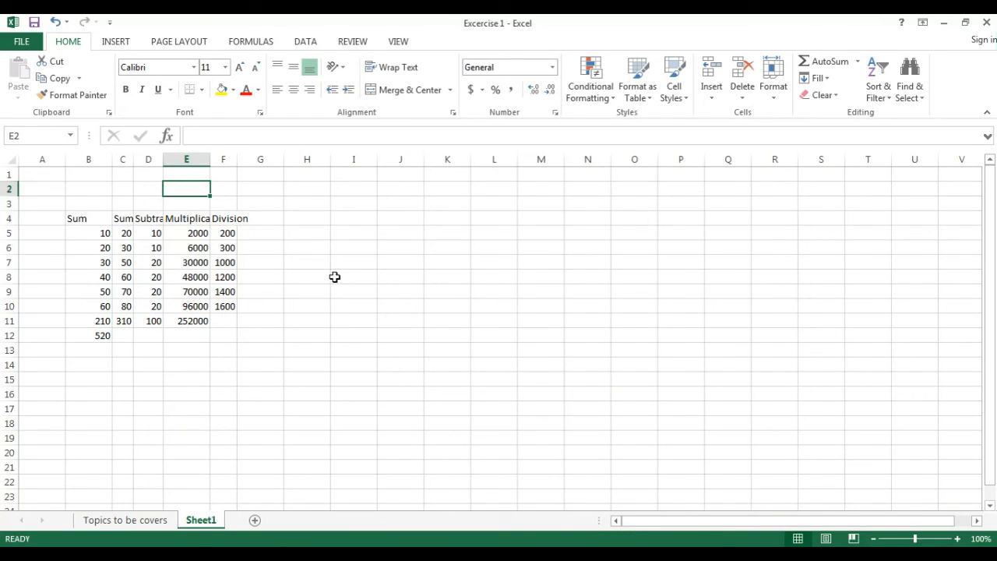
Step: Try auto-fitting the widths of columns B through F together, and undo the change
click(89, 159)
drag(100, 159, 233, 164)
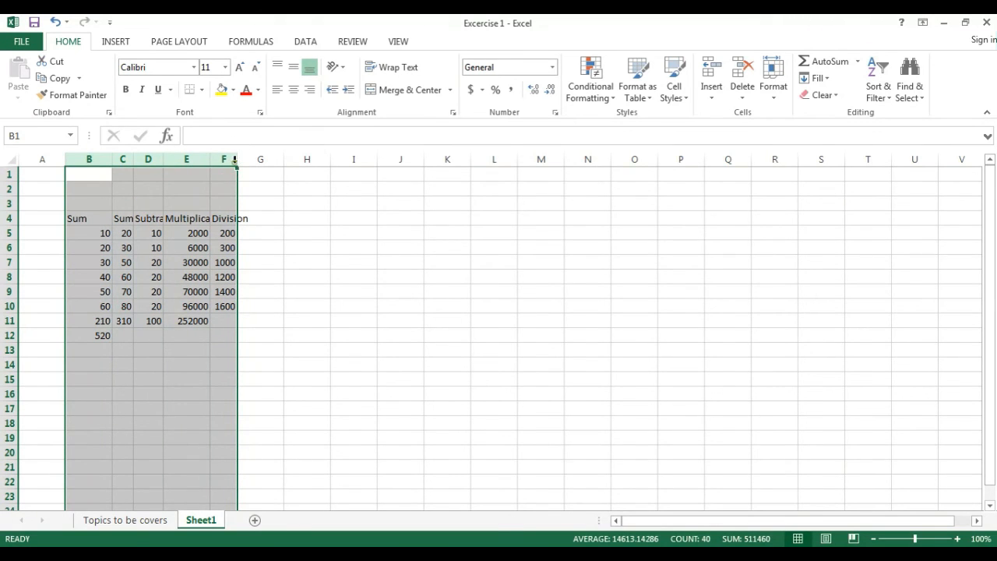
double_click(235, 160)
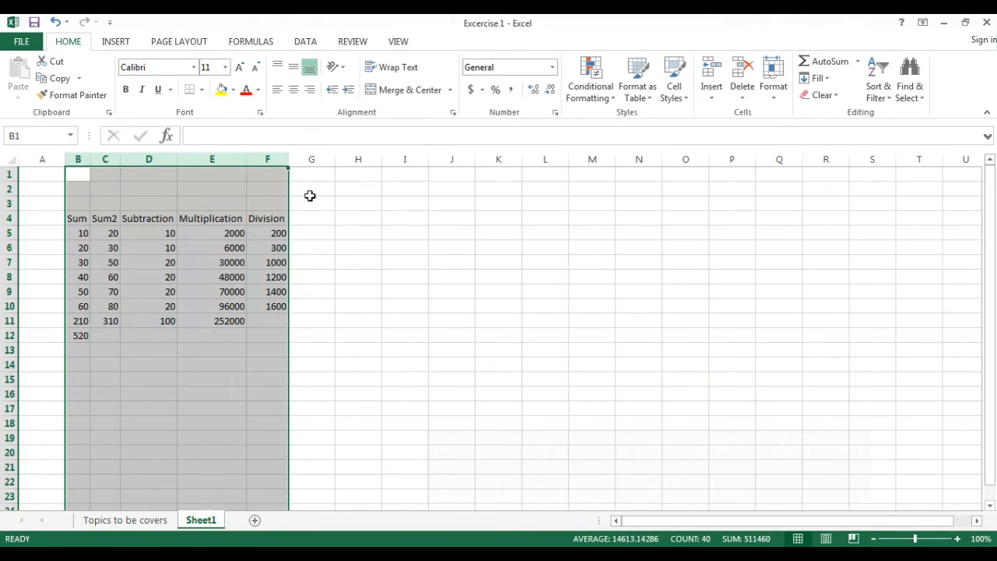
key(ctrl+z)
Step: Select the table range B4:F12 and AutoFit its column widths
key(Down)
key(Down)
key(Down)
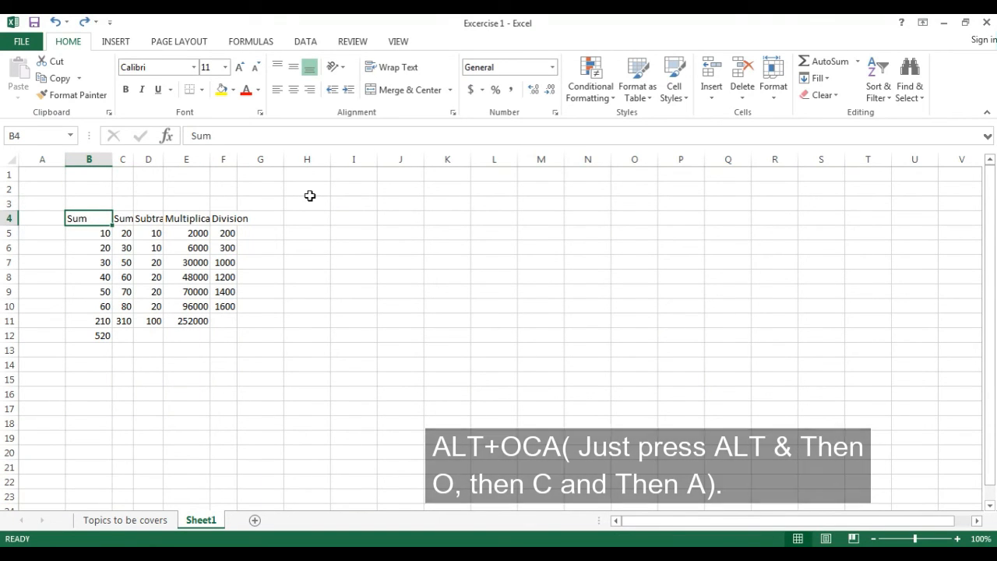
key(ctrl+shift+Down)
key(ctrl+shift+Right)
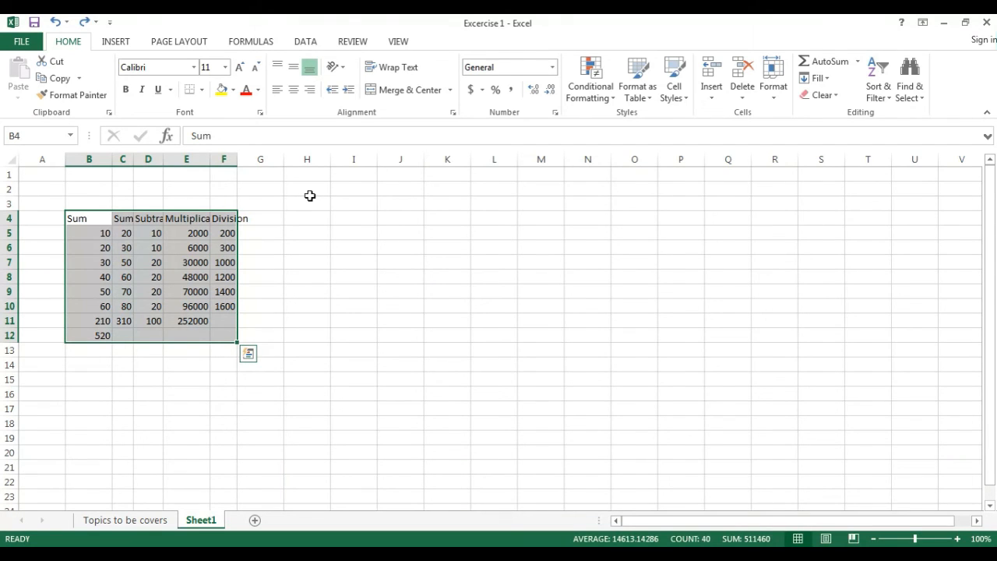
key(alt)
key(h)
key(o)
key(i)
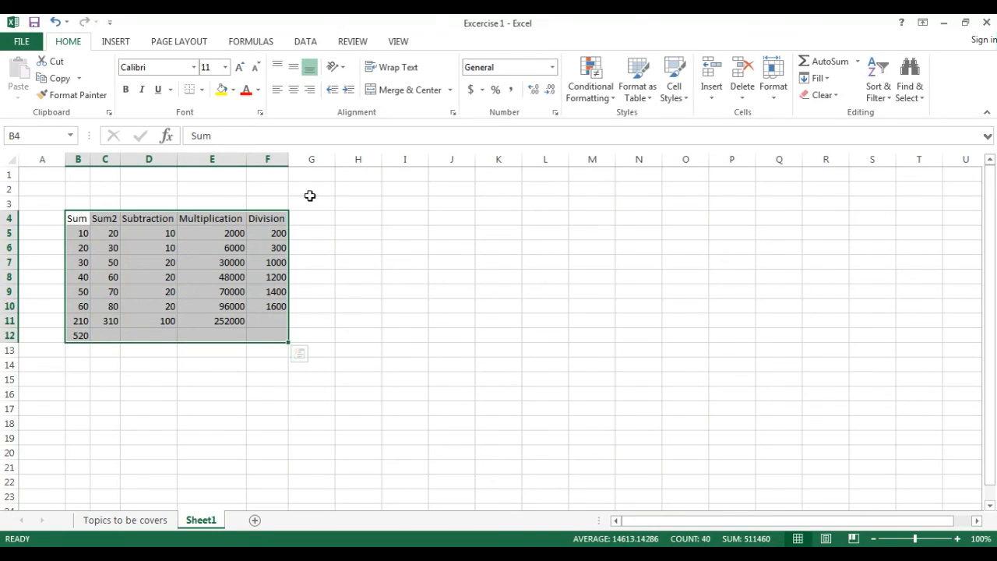
key(Down)
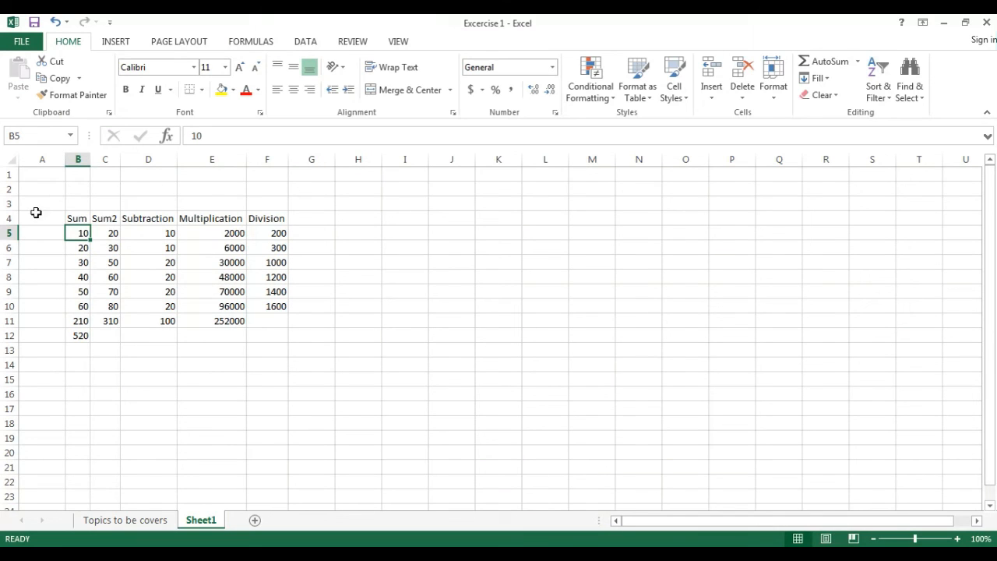
Step: Shrink the heights of rows 5, 6 and 10, and AutoFit the row heights across the range B4:F12
mouse_move(12, 237)
mouse_down()
mouse_move(12, 229)
mouse_move(22, 254)
mouse_up()
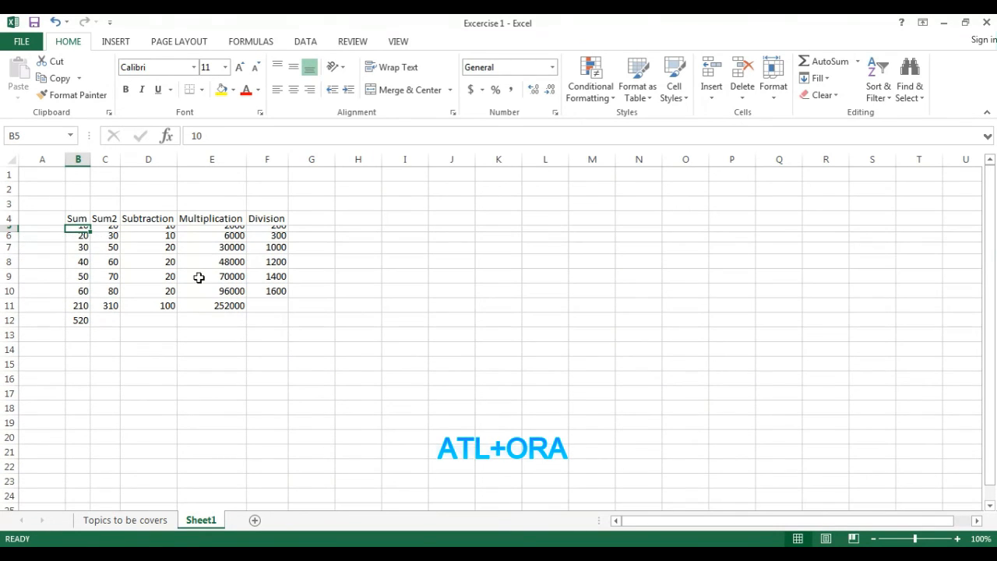
drag(13, 297, 20, 290)
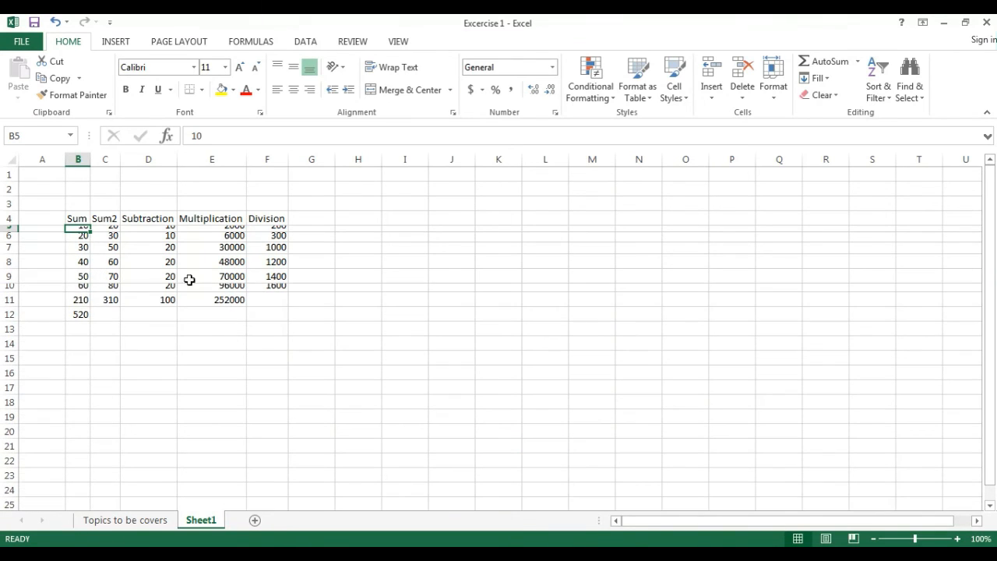
drag(286, 308, 86, 222)
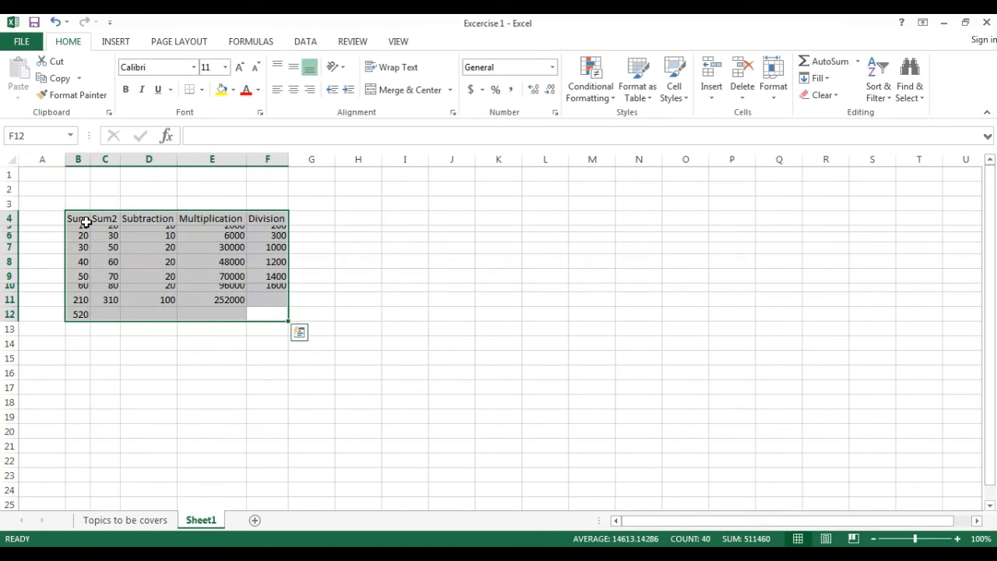
key(alt)
key(o)
key(r)
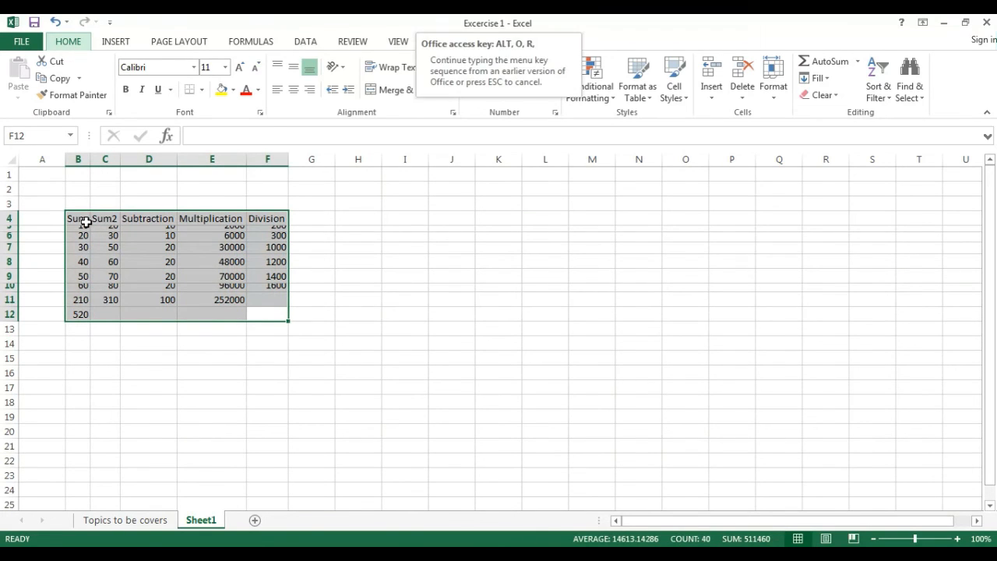
key(a)
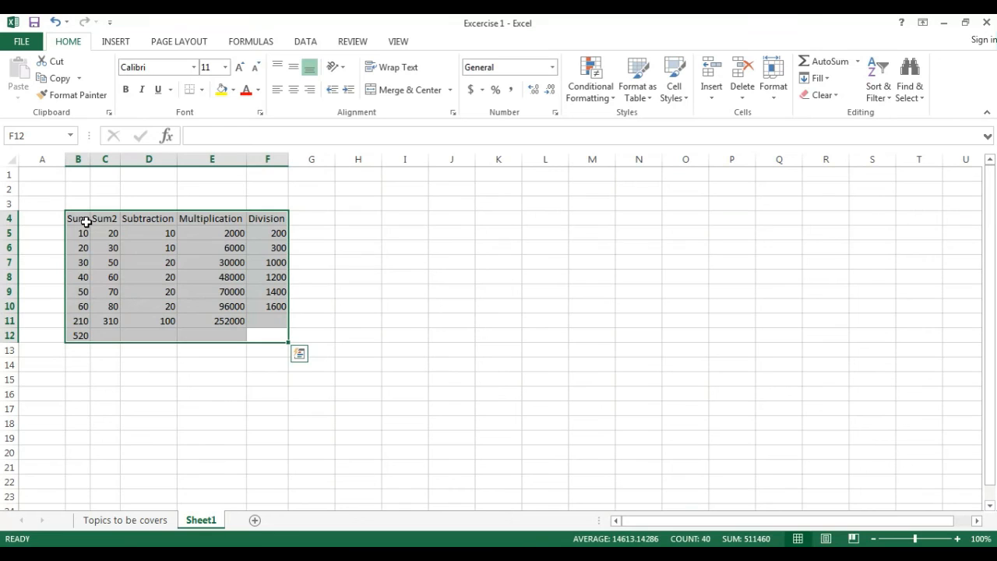
key(Down)
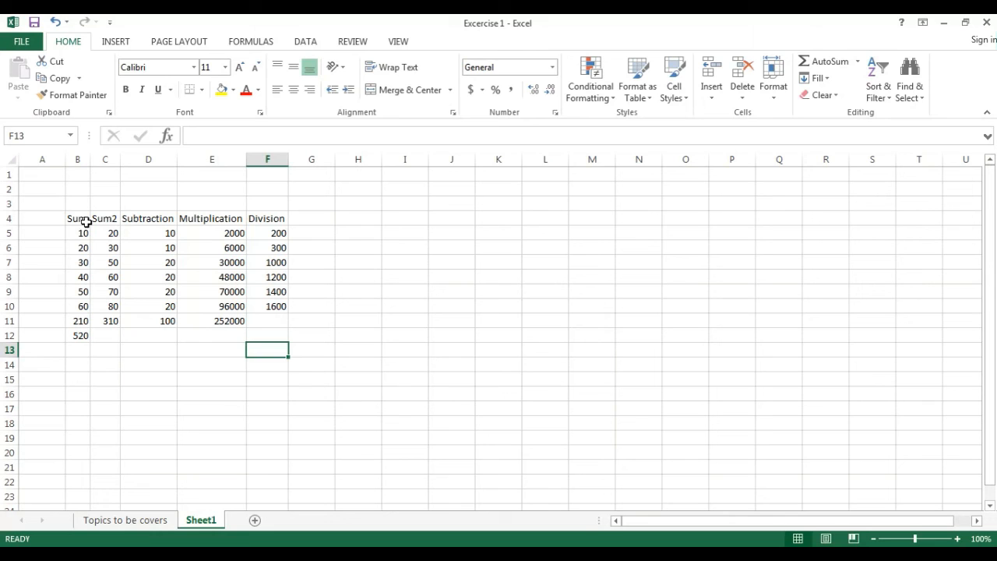
Step: Review the exercise list on the Topics to be covers sheet and return to Sheet1
key(ctrl+Page_Up)
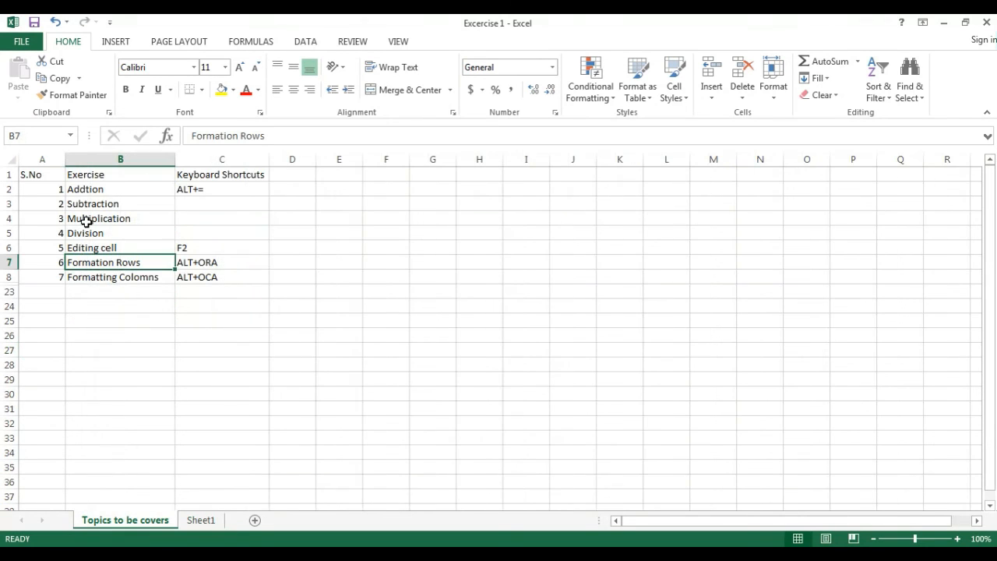
key(ctrl+Page_Down)
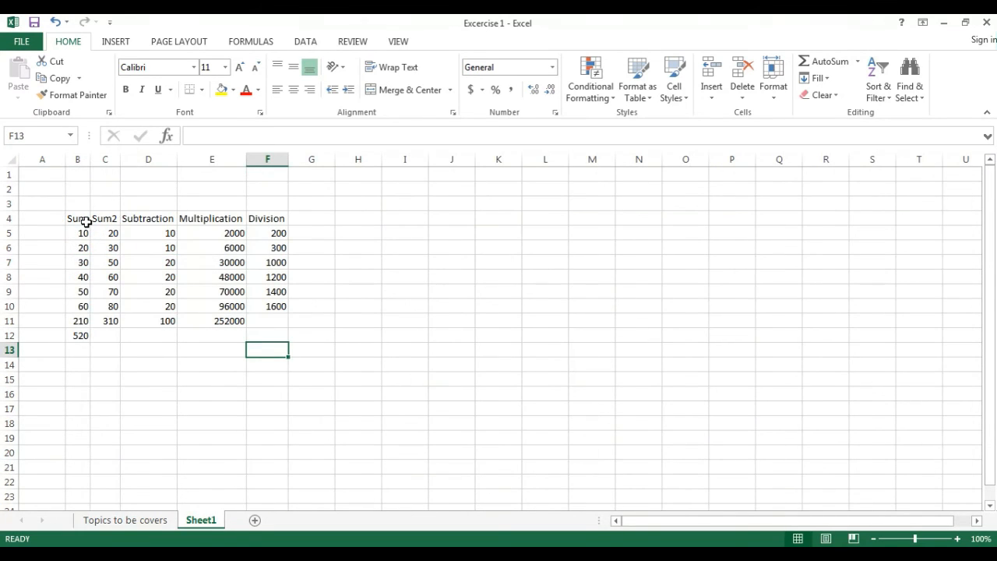